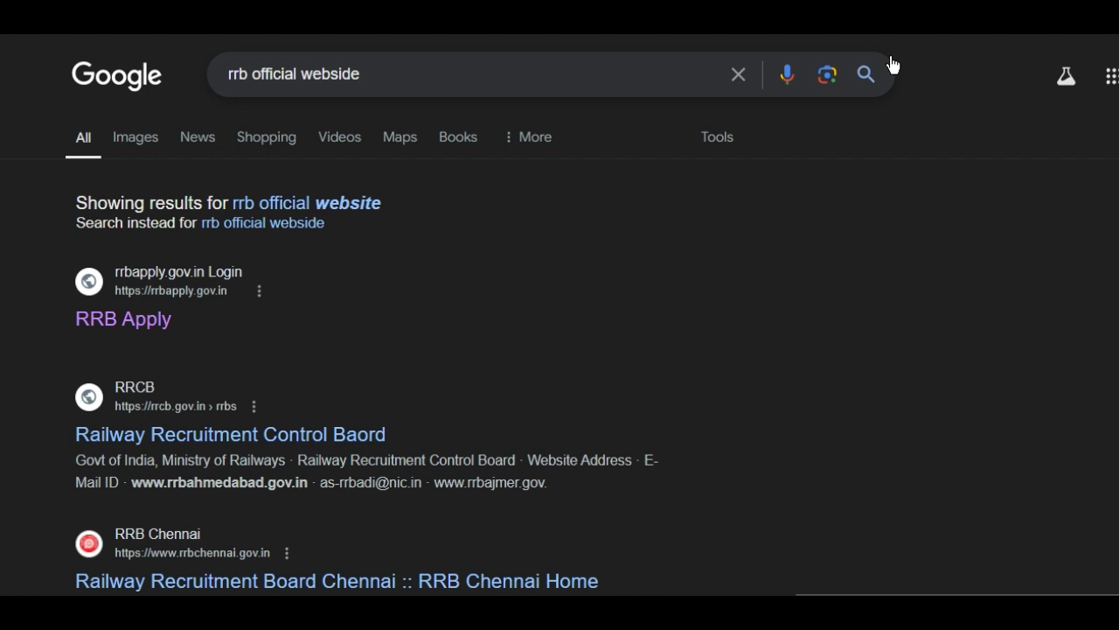
- Run the Google search for 'rrb official webside' to find RRB Apply
click(866, 74)
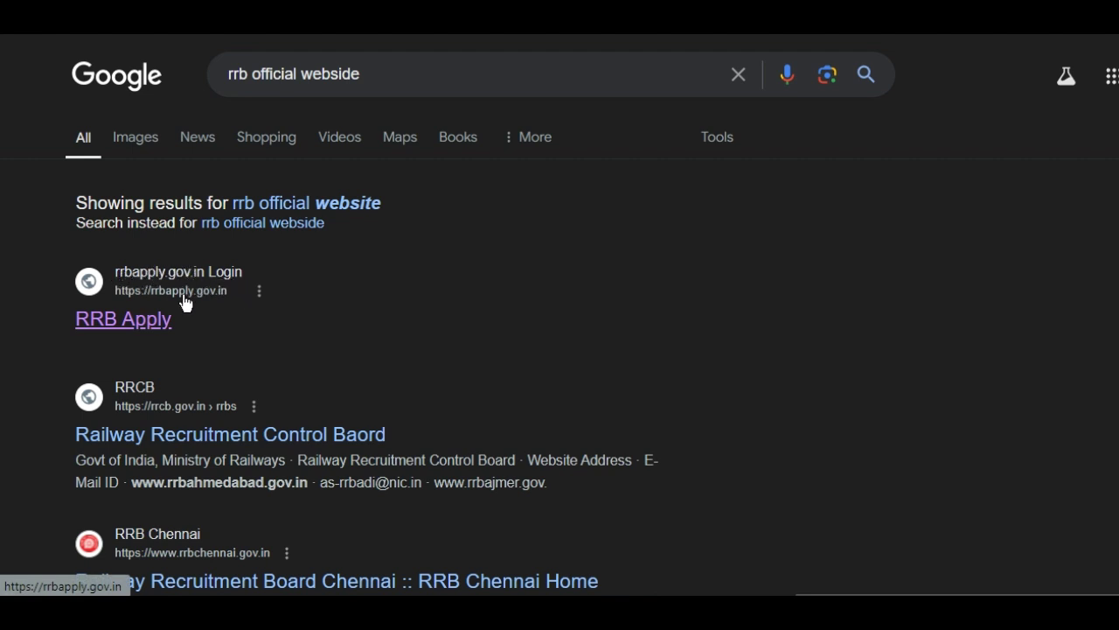
- Open rrbapply.gov.in from the results, browse the home page, and bring up the Apply menu
click(150, 326)
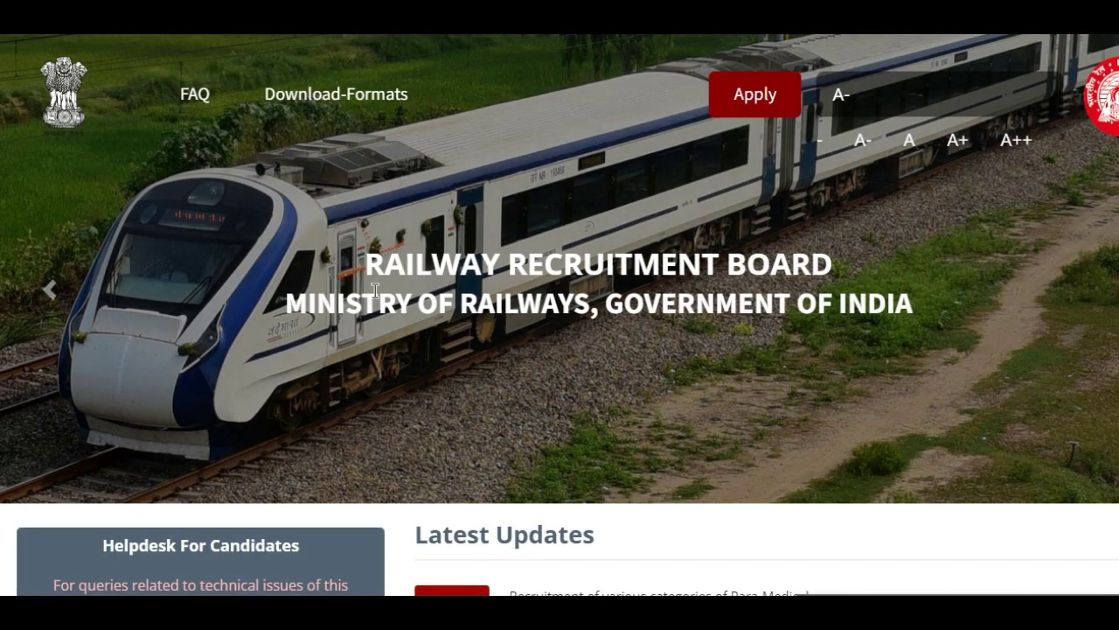
scroll(374, 291, down, 12)
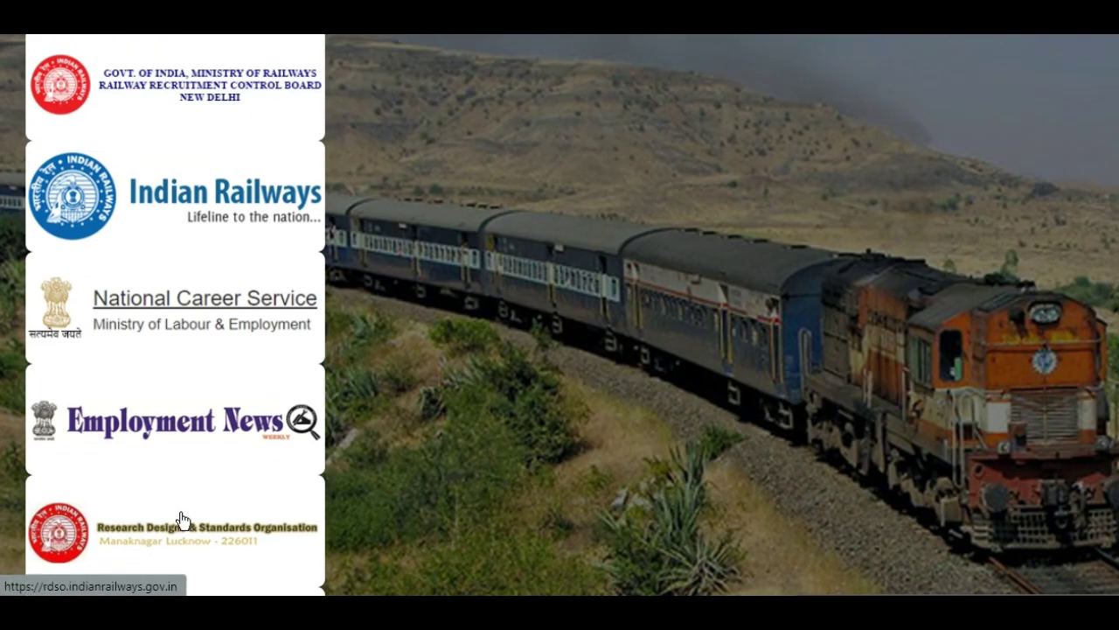
scroll(180, 513, up, 3)
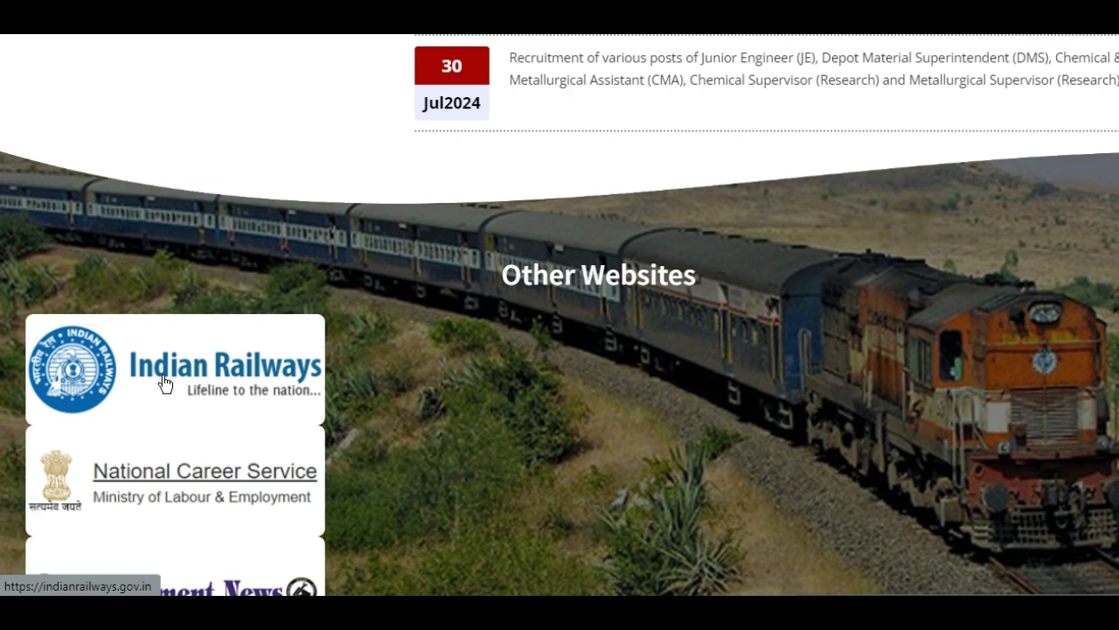
scroll(162, 382, down, 3)
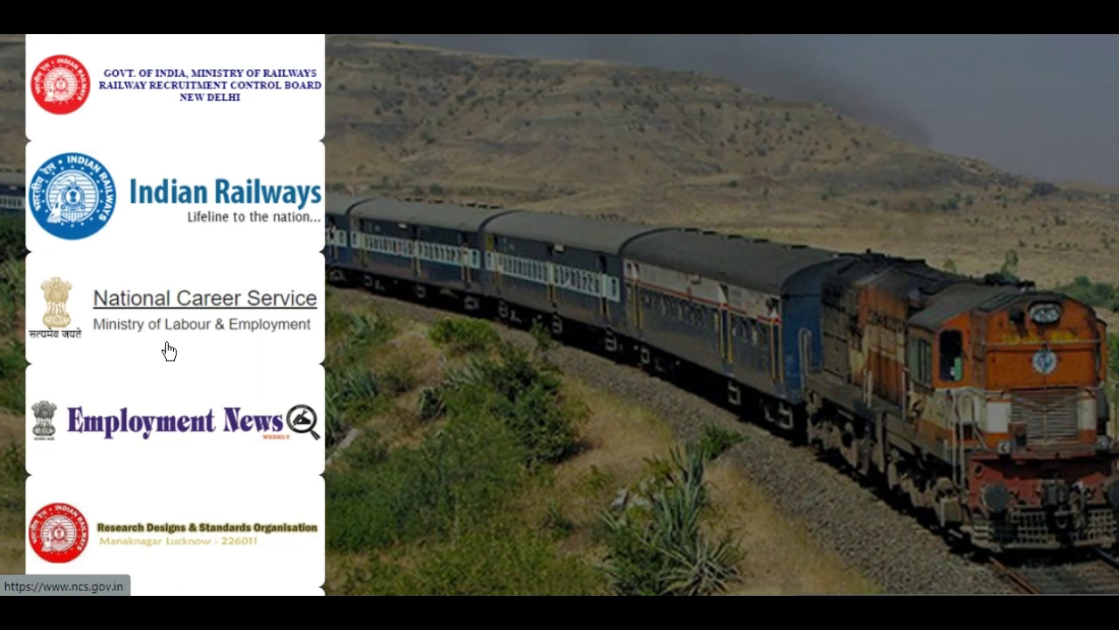
scroll(166, 350, down, 2)
scroll(166, 350, up, 5)
drag(166, 376, 218, 359)
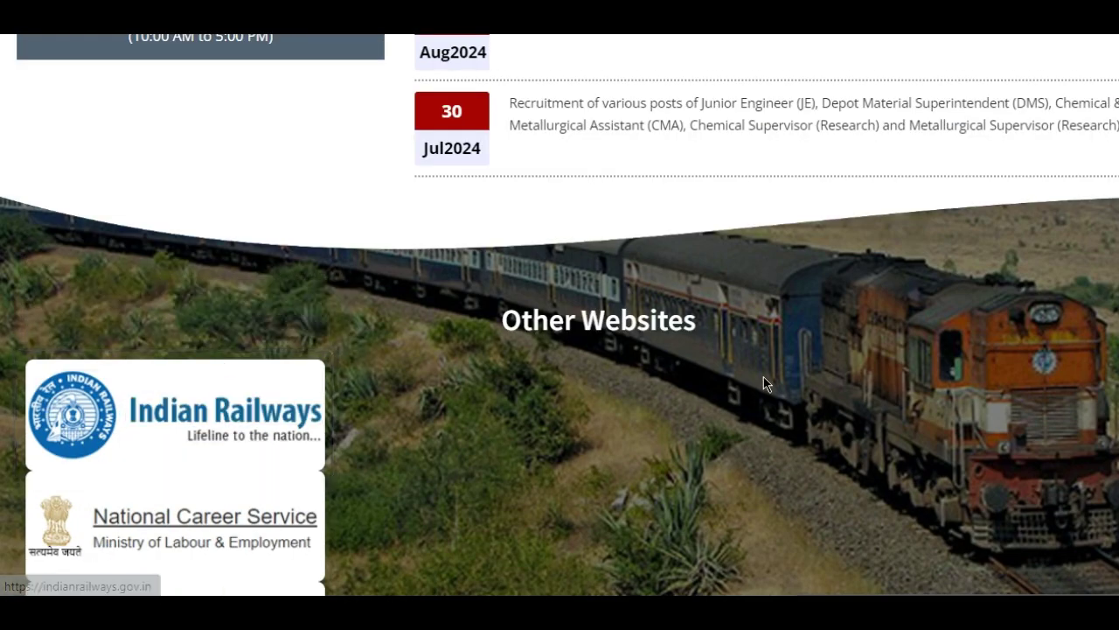
scroll(764, 383, up, 7)
mouse_move(742, 109)
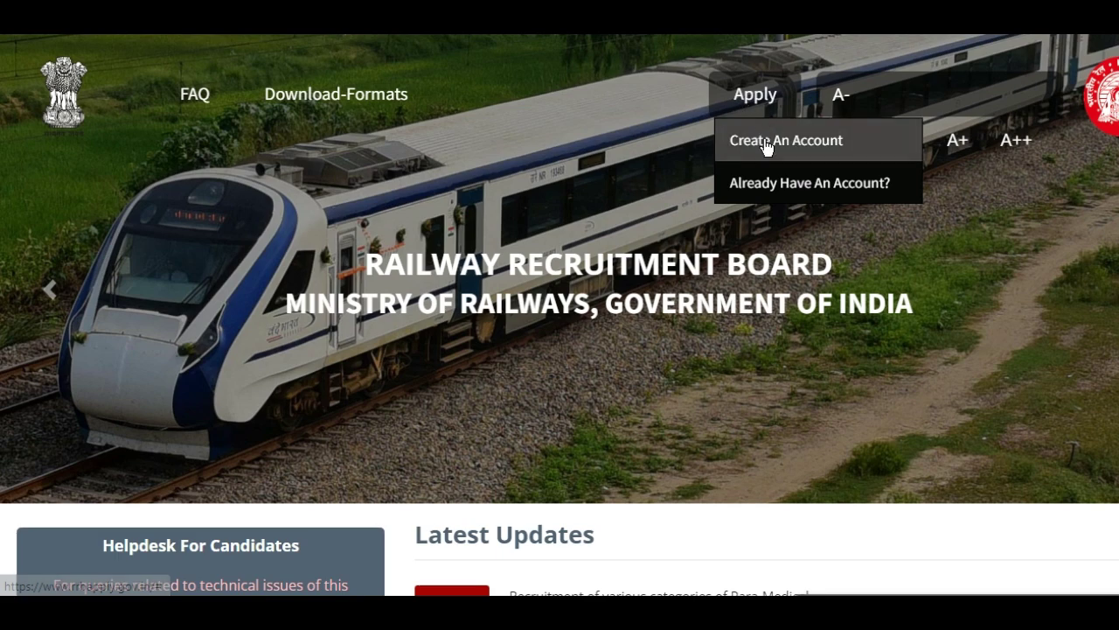
- Choose Create An Account under Apply and dismiss the Please Note dialog with OK
click(766, 142)
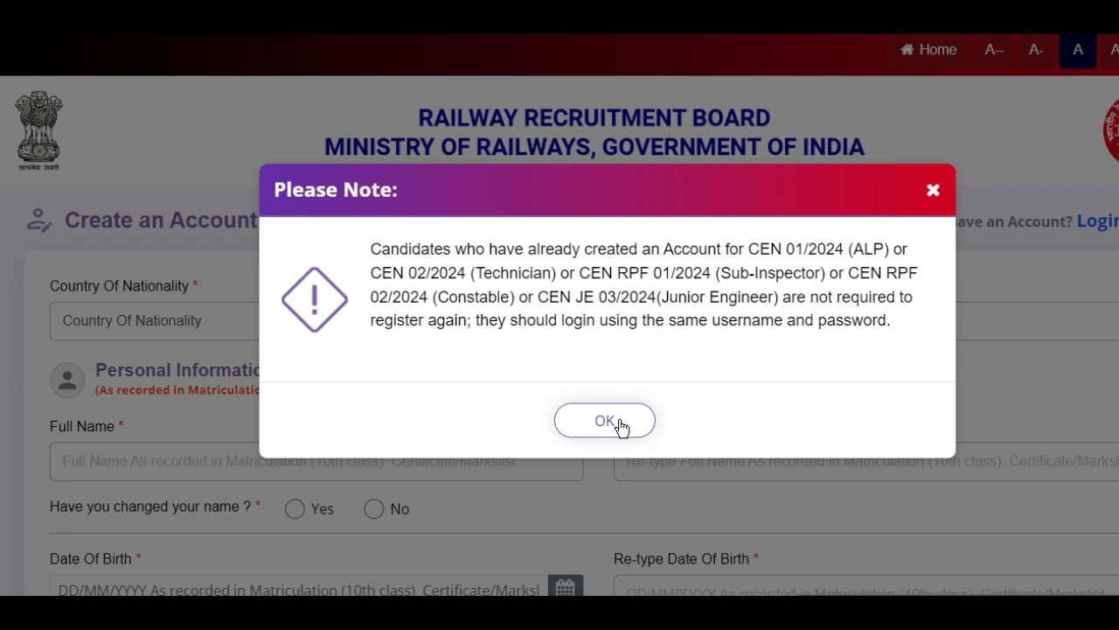
click(621, 427)
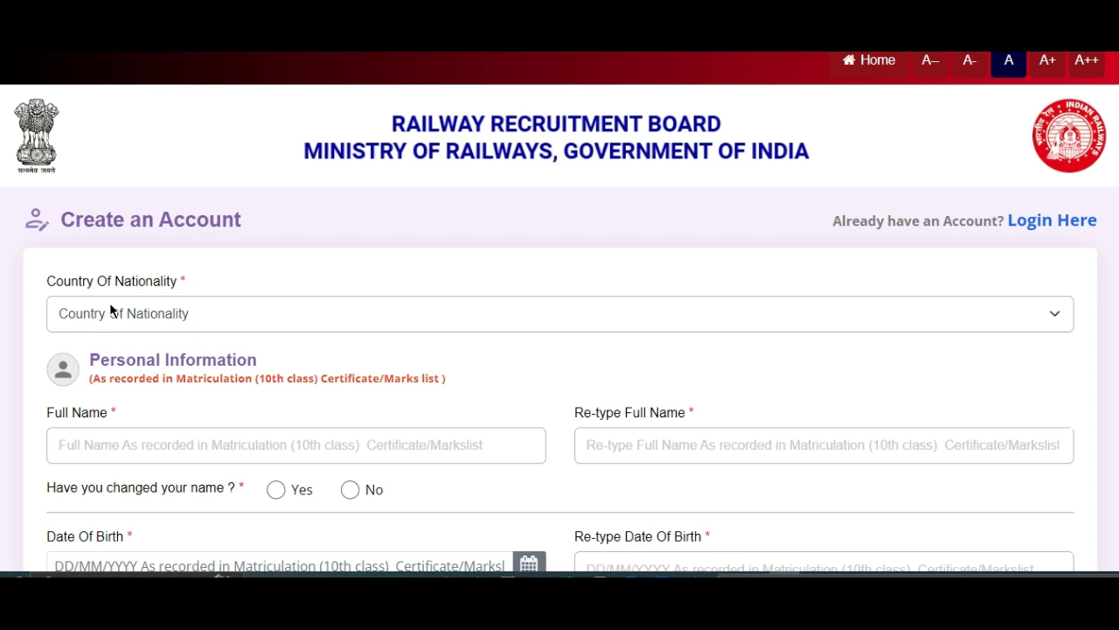
- Set Country Of Nationality to India
click(183, 318)
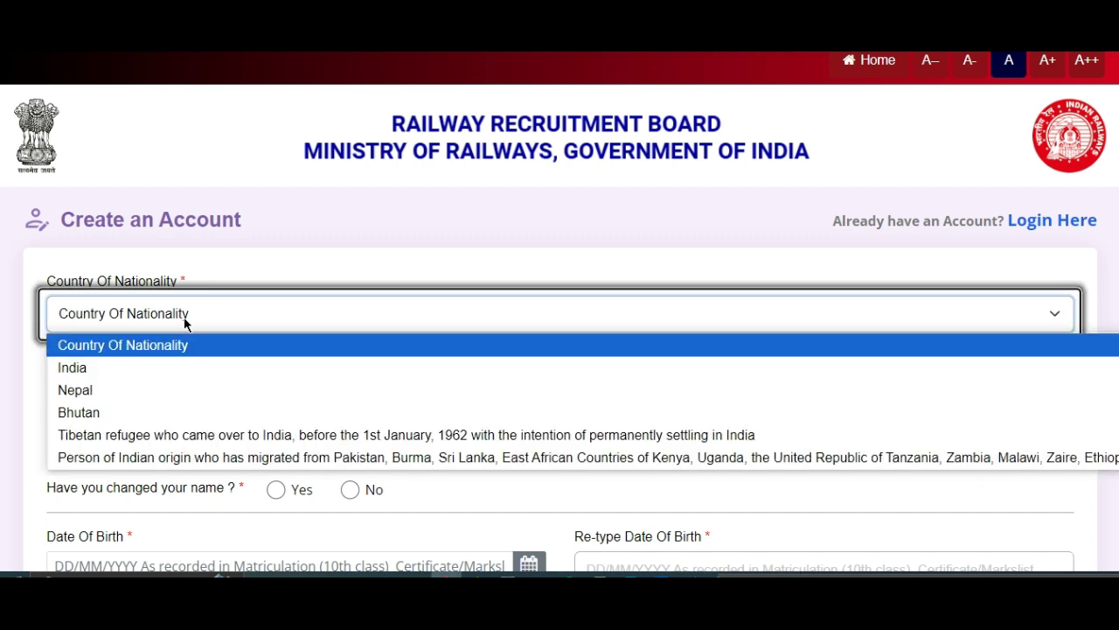
click(174, 367)
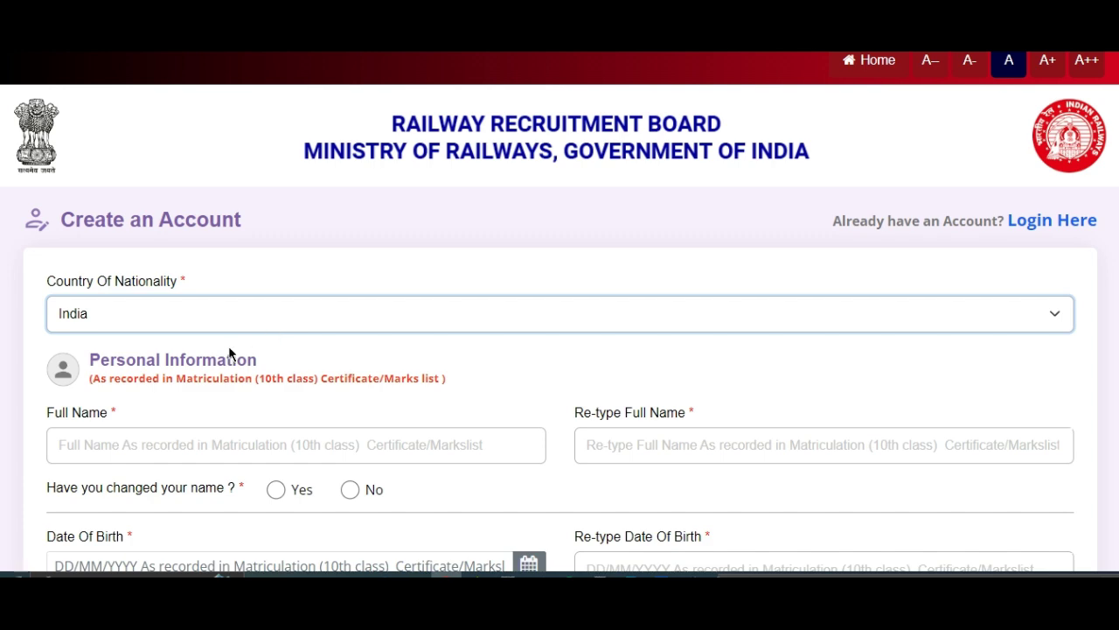
scroll(132, 430, down, 4)
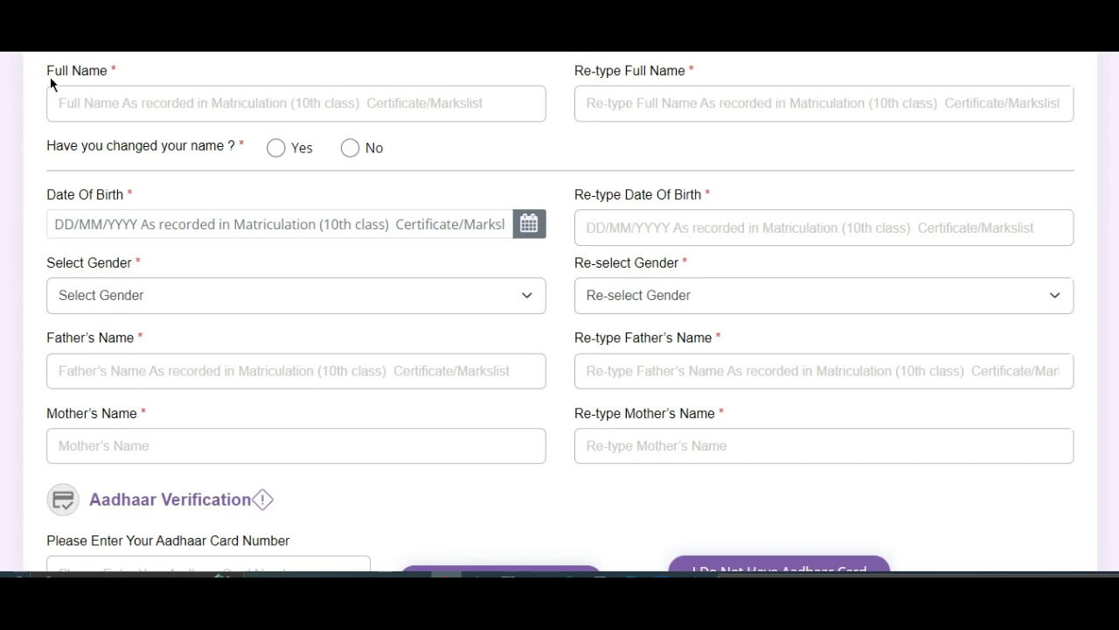
click(564, 61)
drag(709, 61, 698, 83)
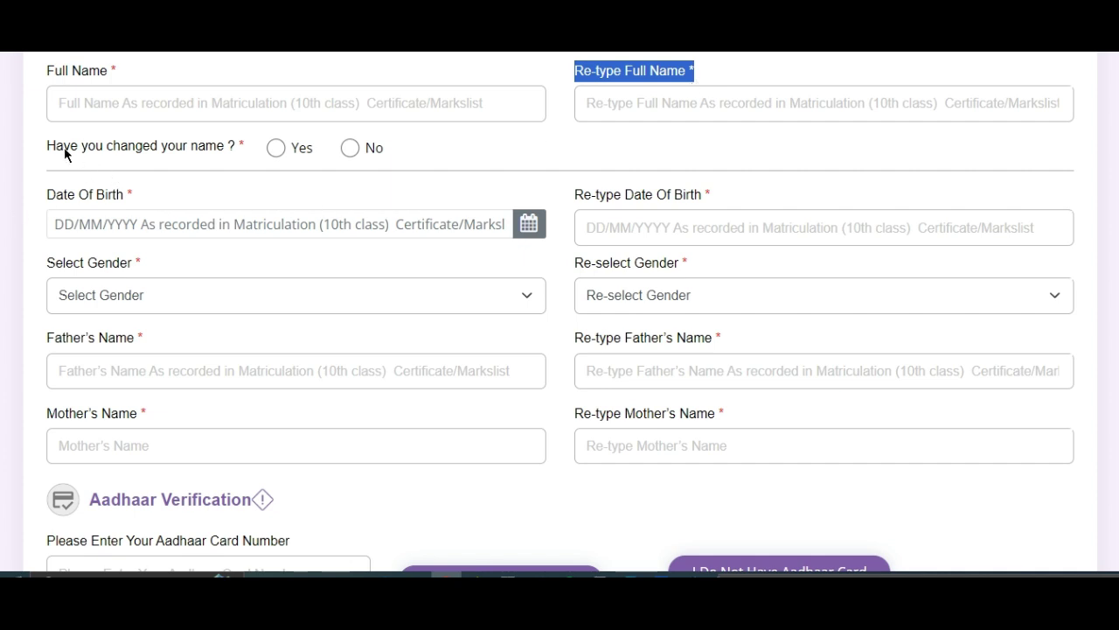
- Answer No to 'Have you changed your name?', dismissing the name-change notice
click(353, 147)
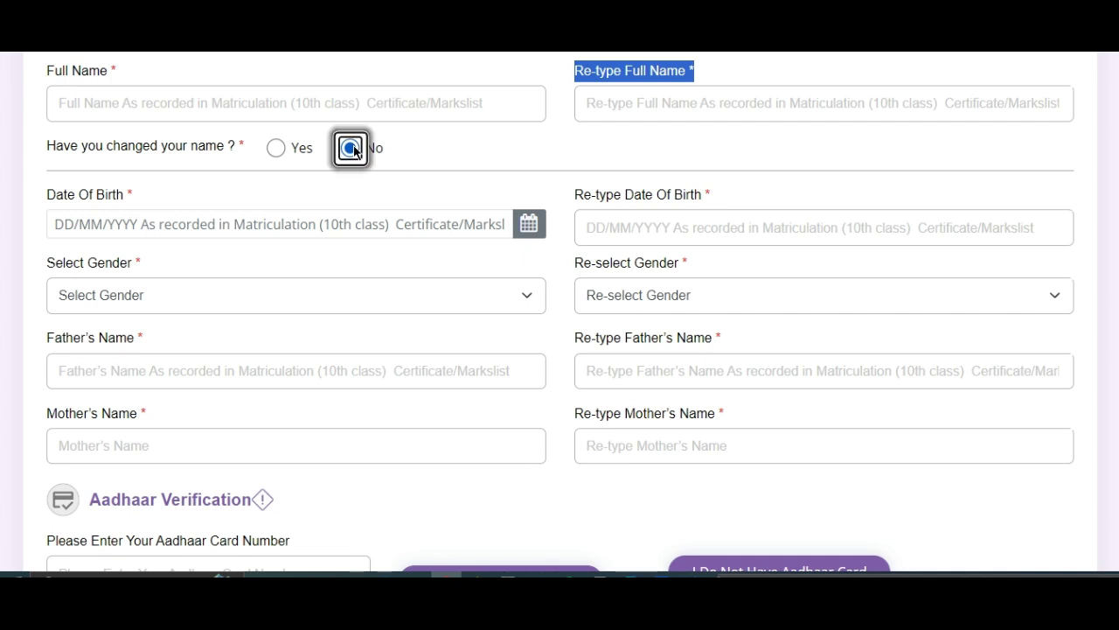
click(273, 148)
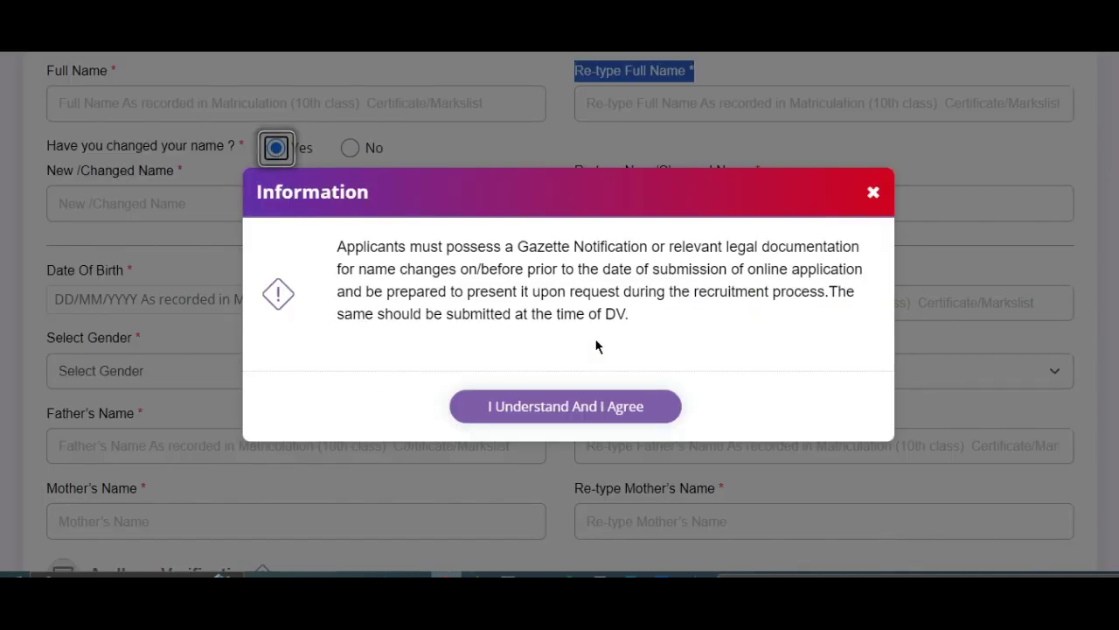
click(873, 196)
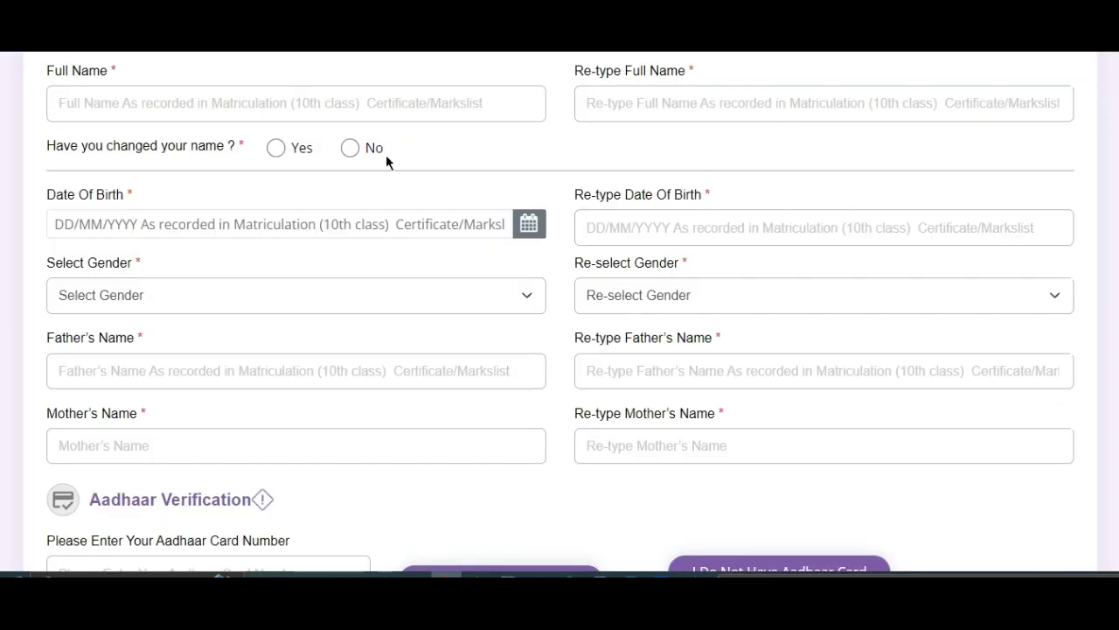
click(350, 148)
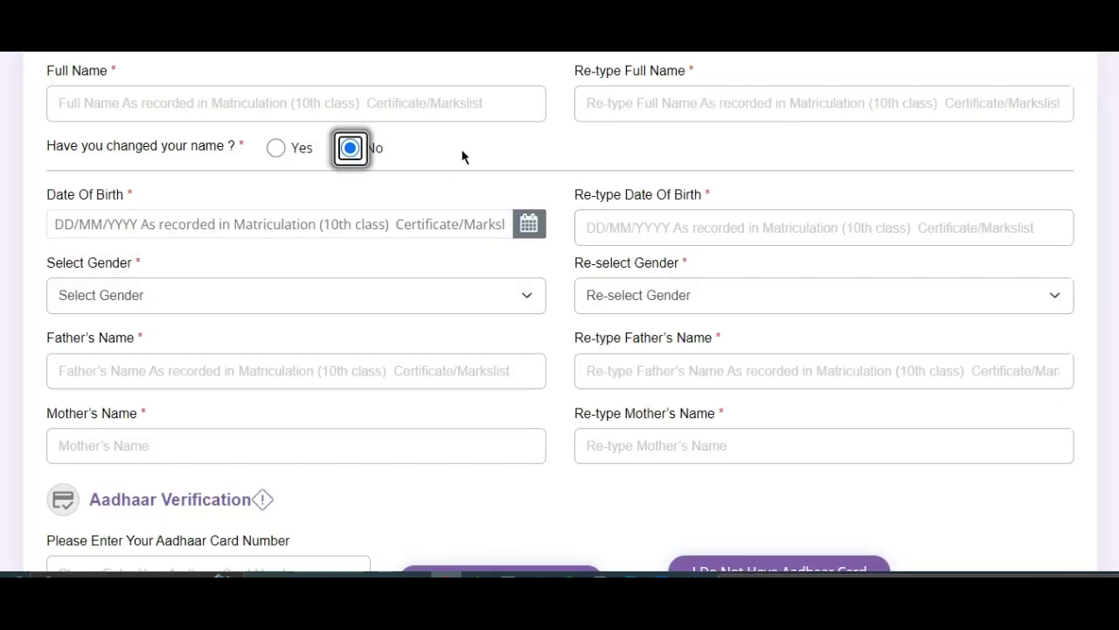
- Pick year 2000, July, day 29 in the Date Of Birth calendar
click(150, 219)
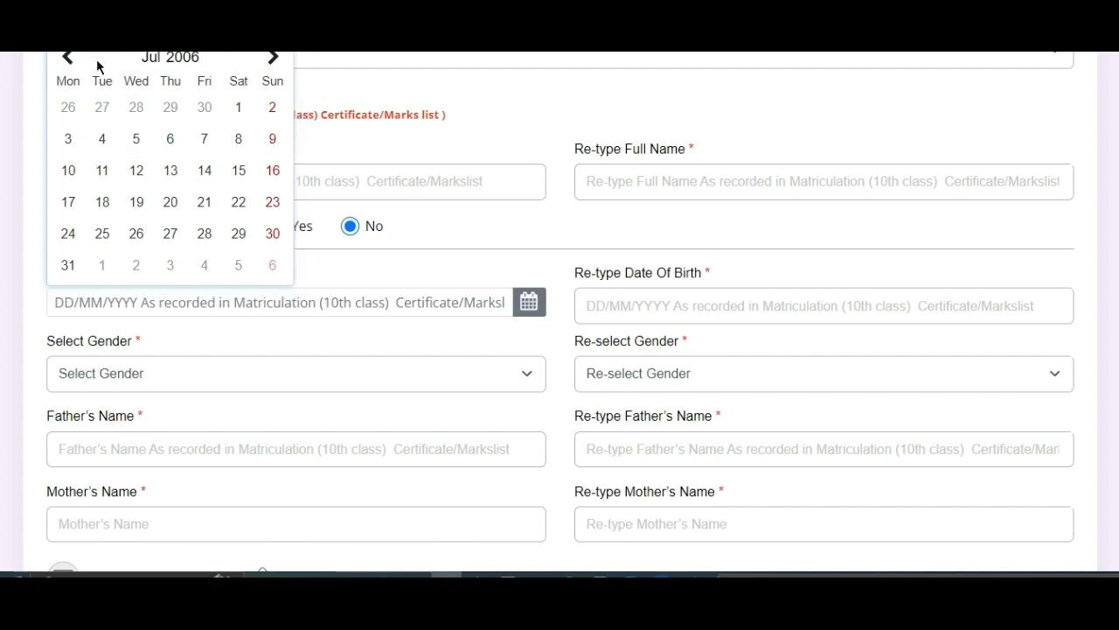
click(68, 58)
click(68, 57)
click(68, 58)
click(68, 58)
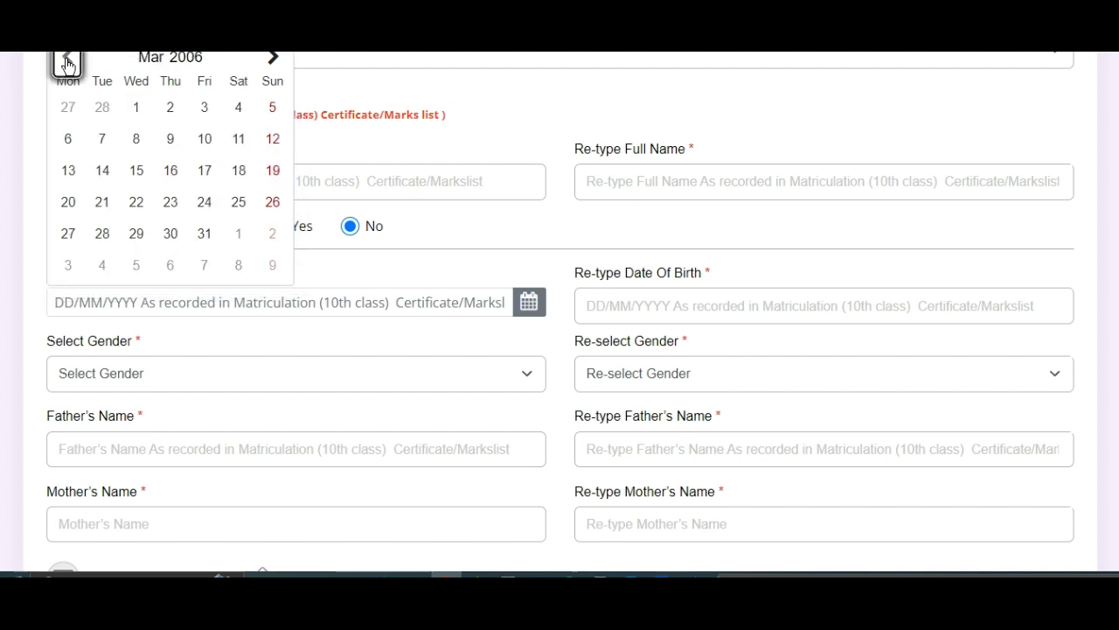
click(185, 59)
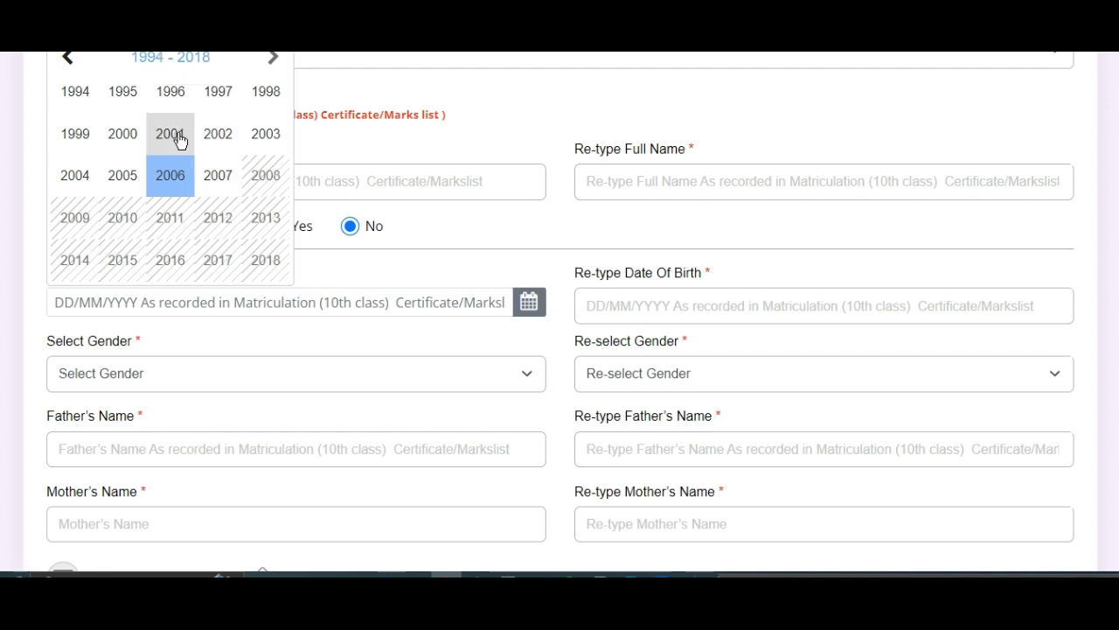
click(122, 140)
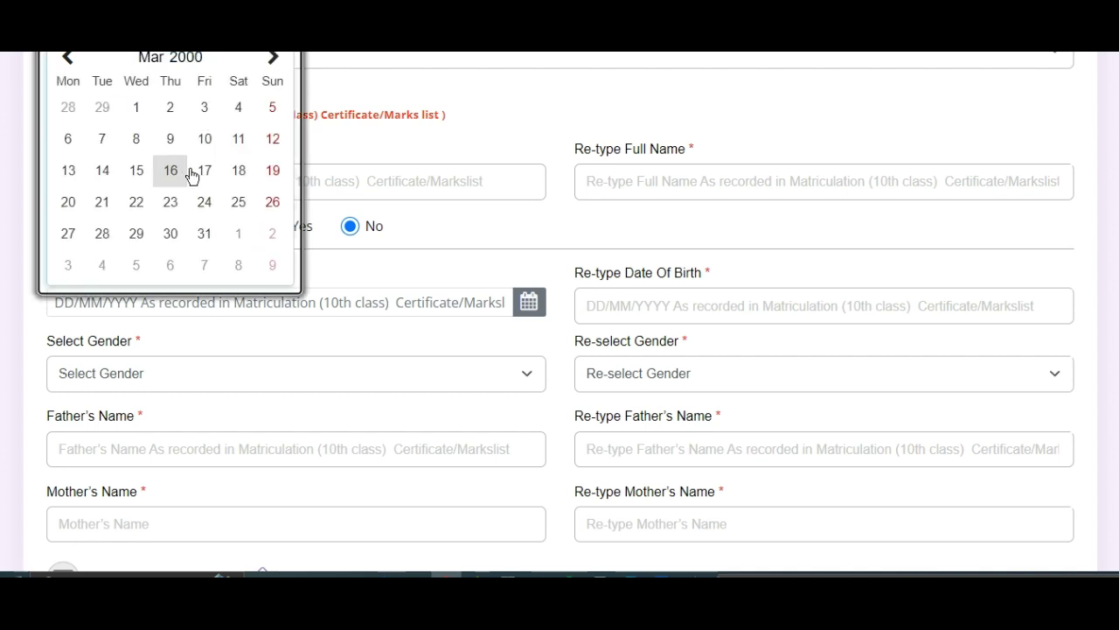
click(150, 58)
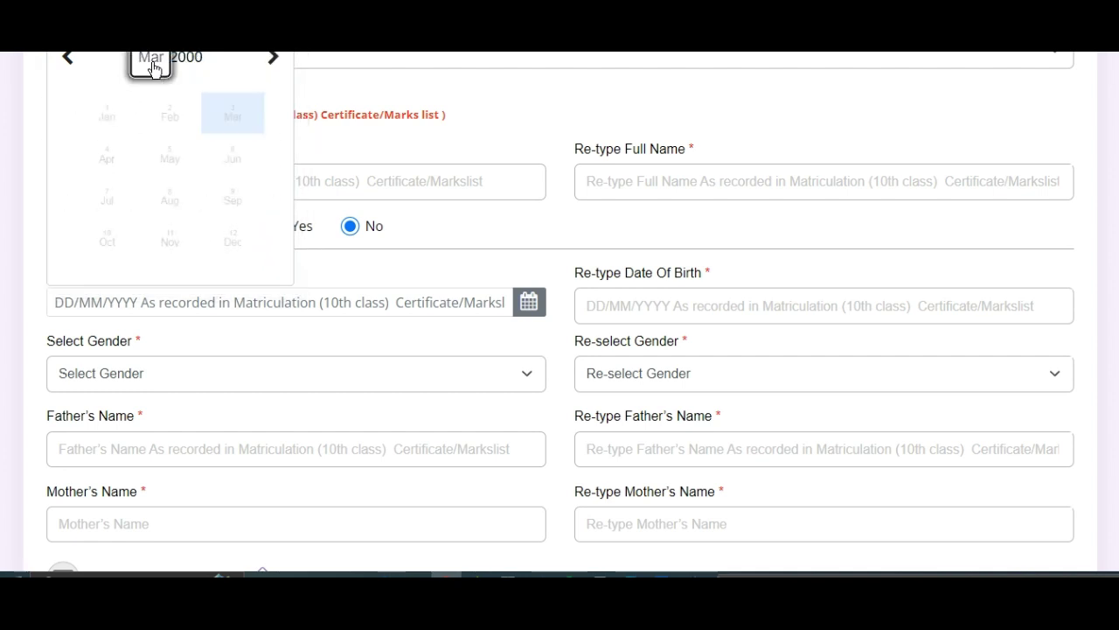
click(98, 204)
click(238, 234)
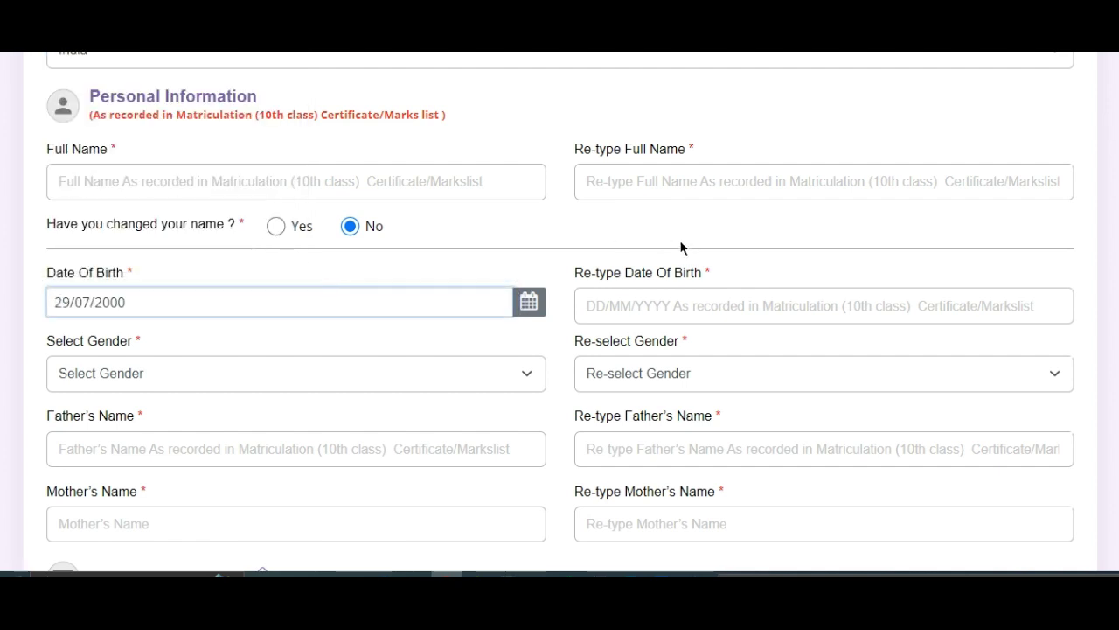
- Choose Male in the Select Gender dropdown and scroll toward Aadhaar Verification
click(561, 121)
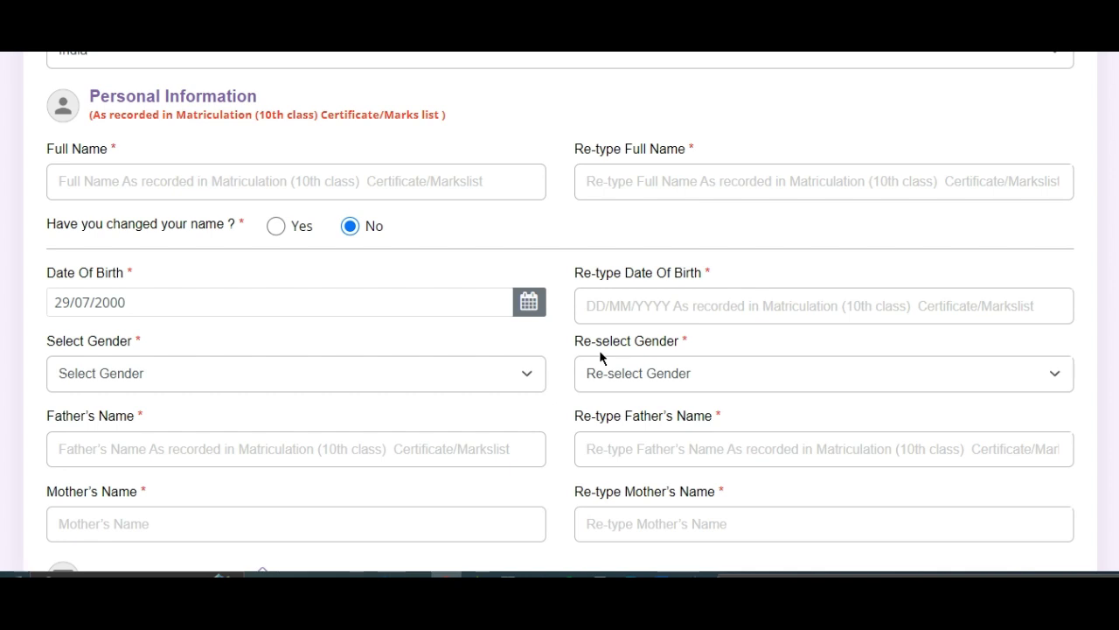
click(125, 375)
click(120, 426)
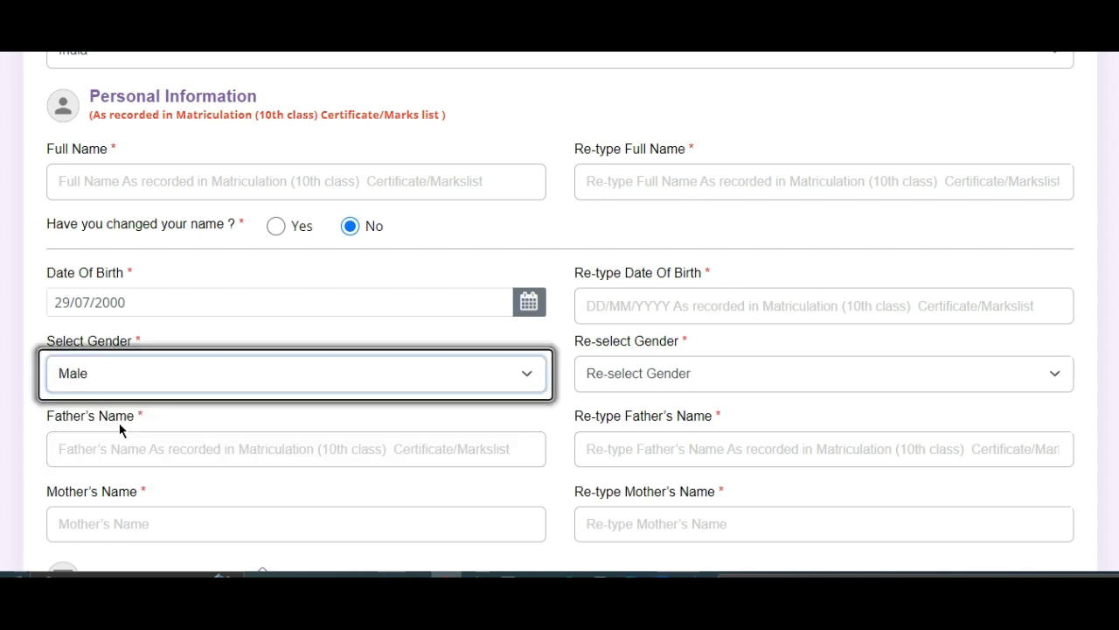
scroll(269, 360, down, 4)
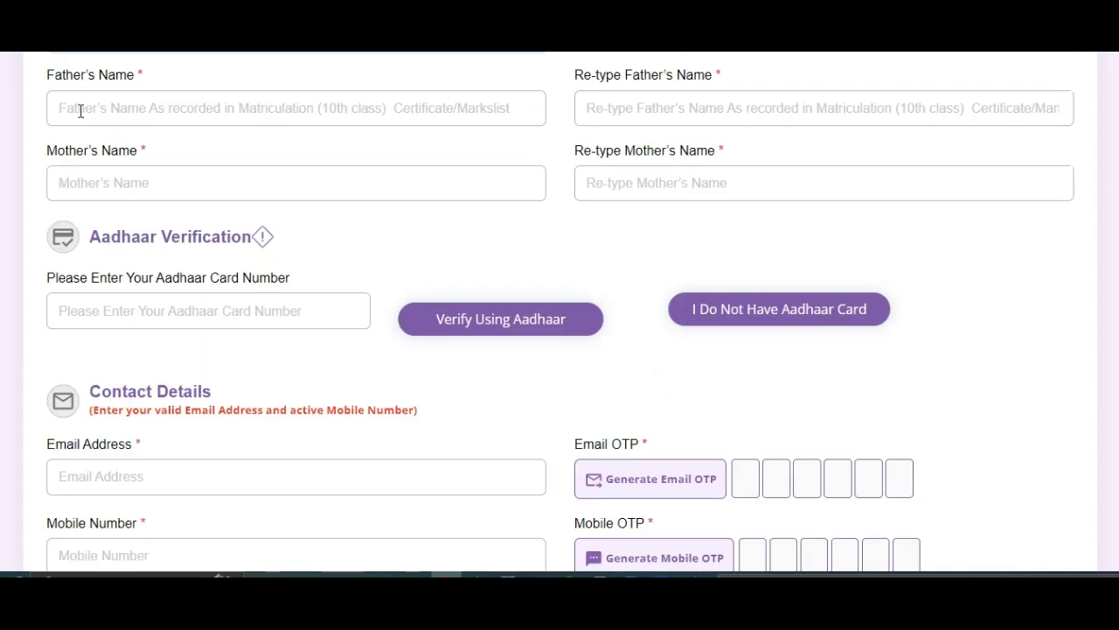
drag(41, 72, 148, 80)
drag(46, 153, 84, 152)
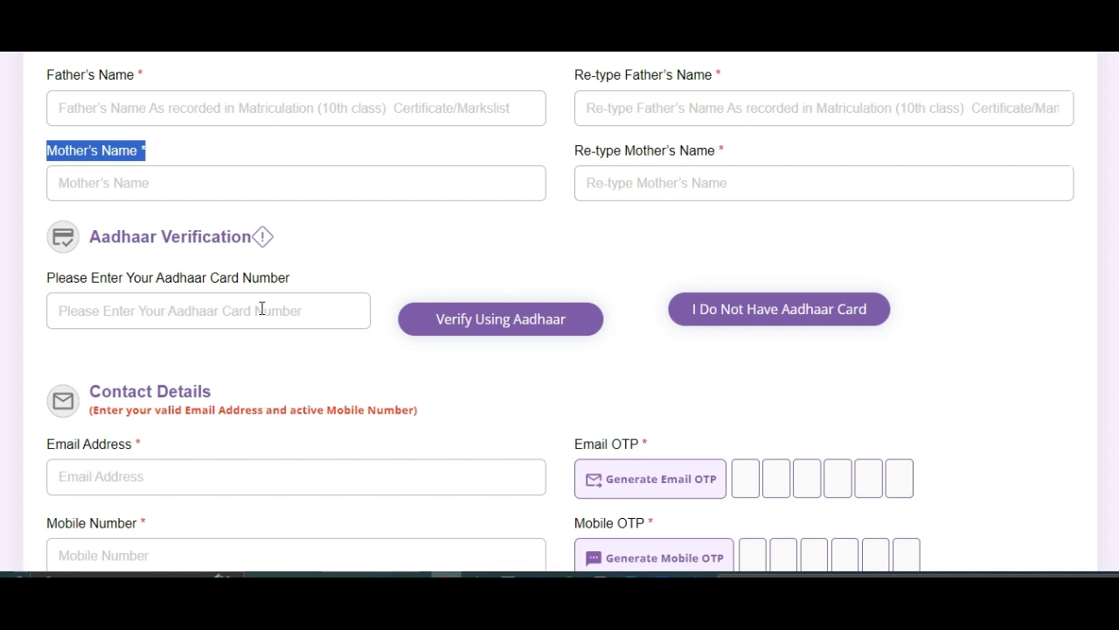
click(745, 316)
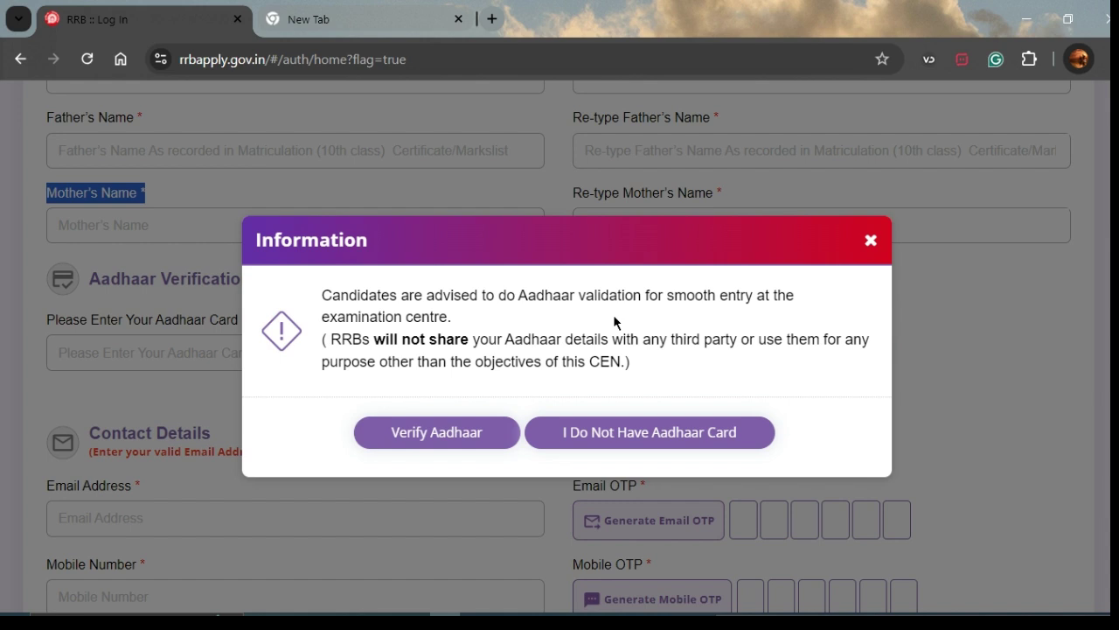
click(870, 244)
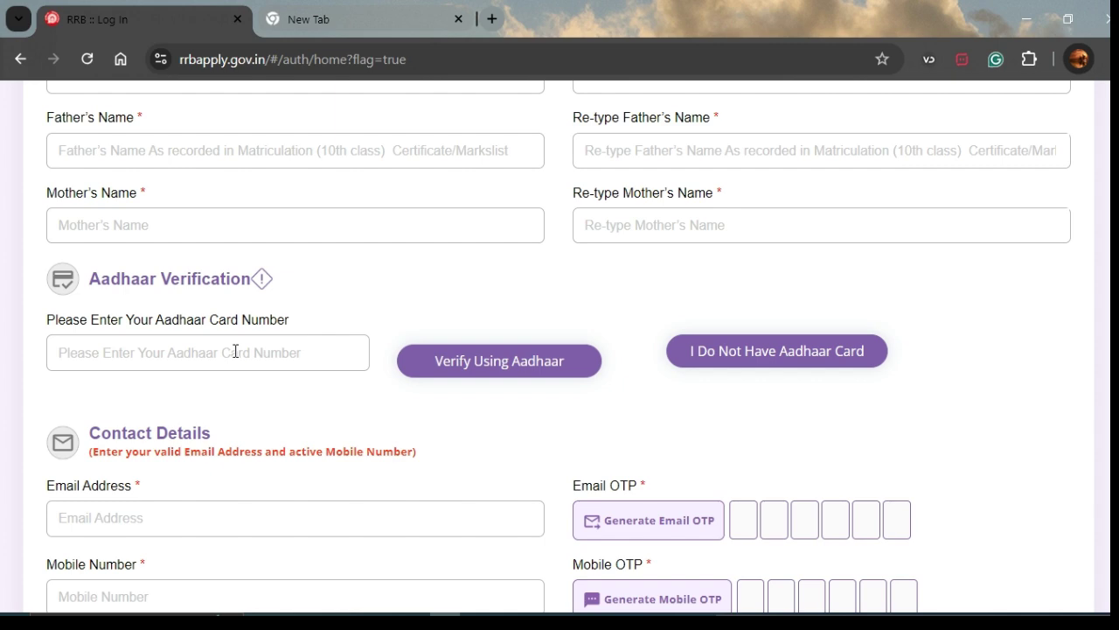
scroll(235, 351, down, 2)
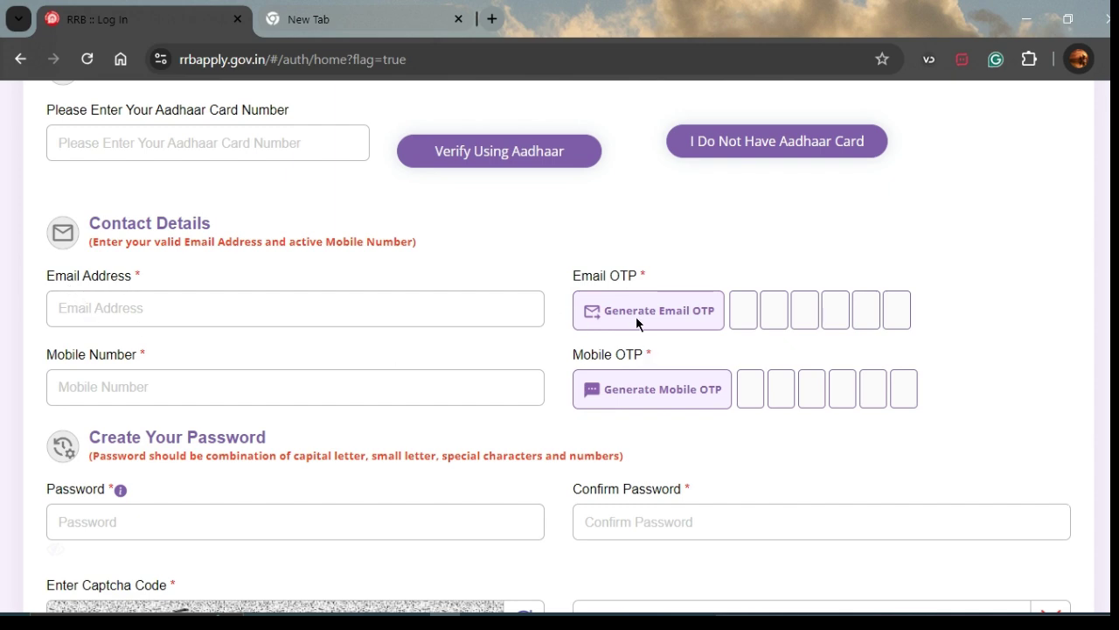
scroll(636, 323, up, 2)
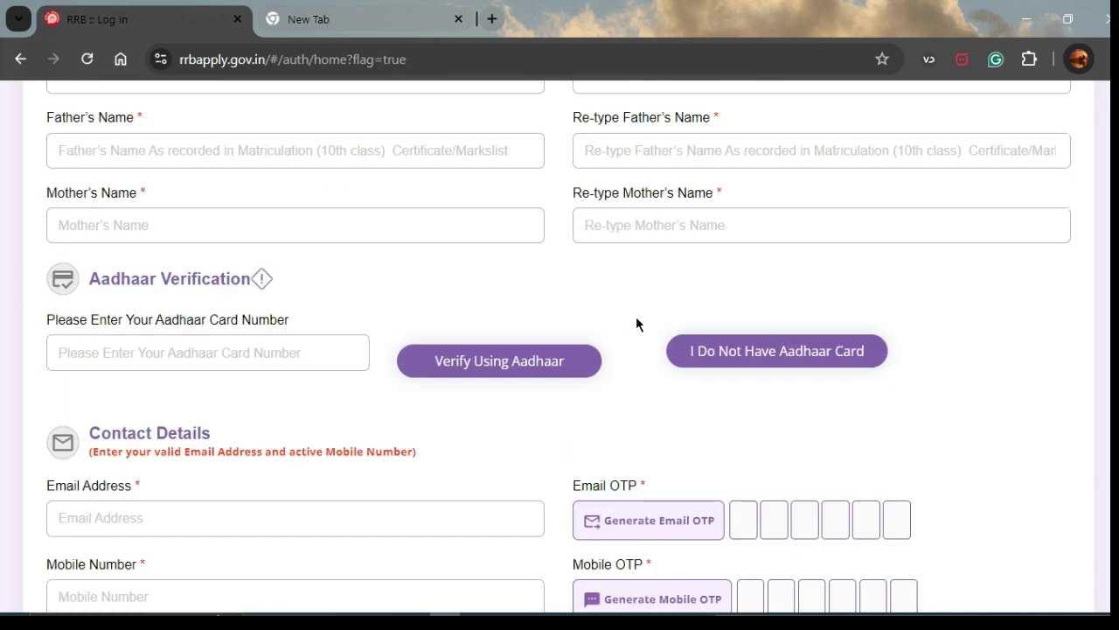
scroll(623, 456, down, 3)
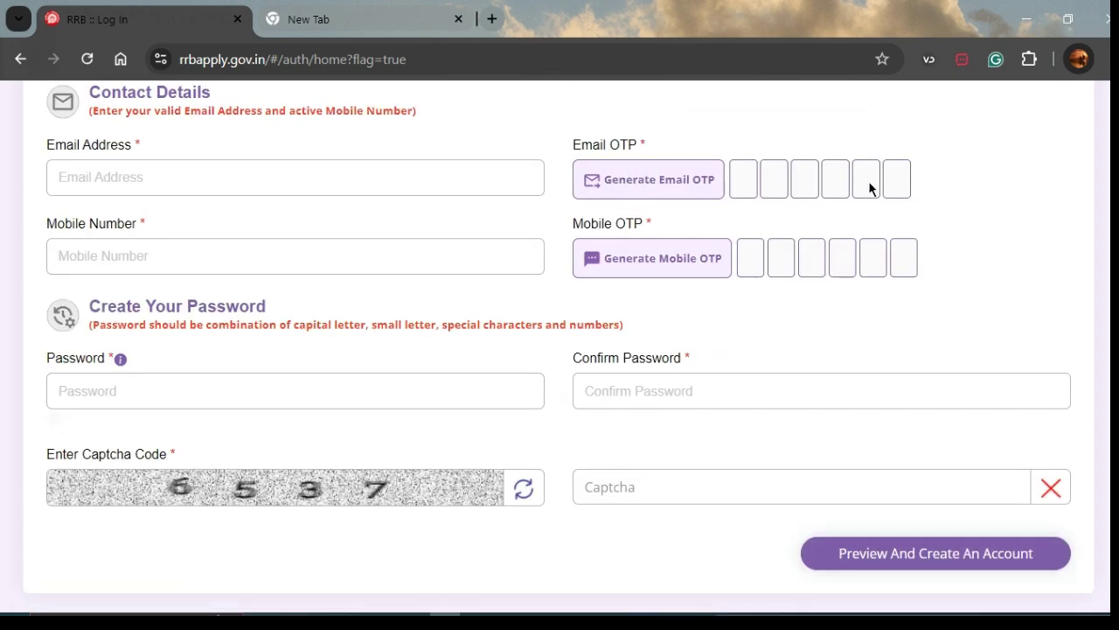
click(94, 255)
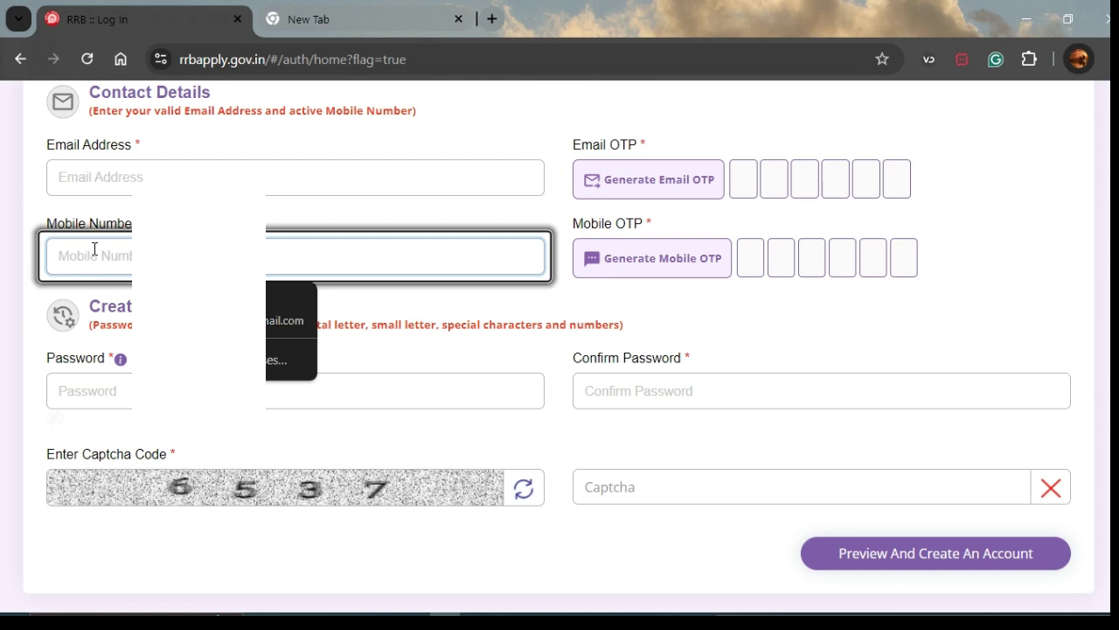
click(28, 421)
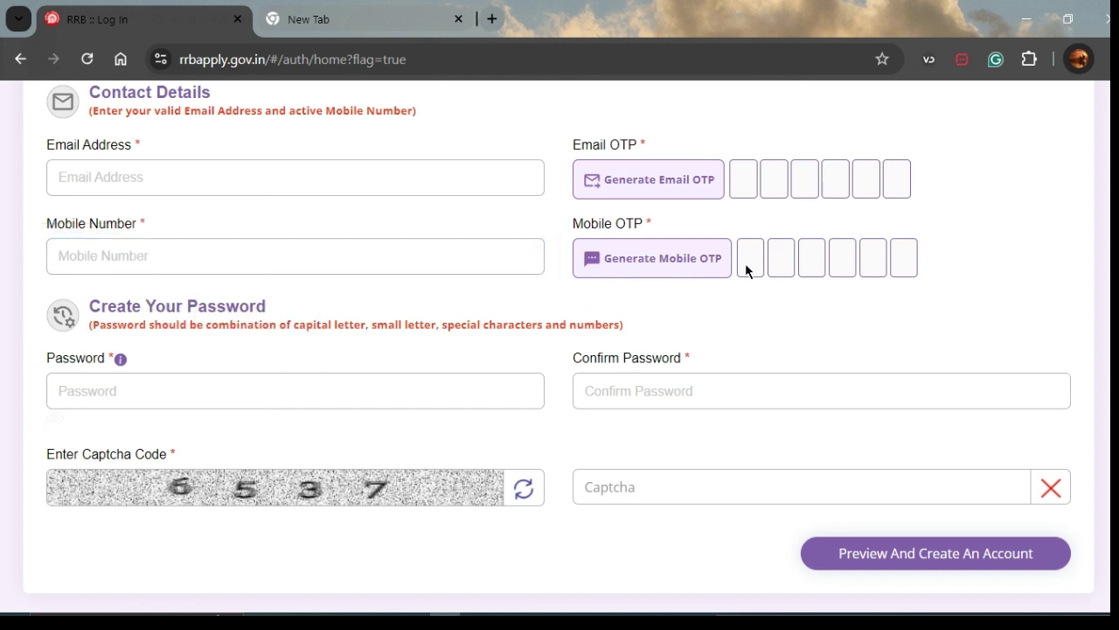
click(268, 397)
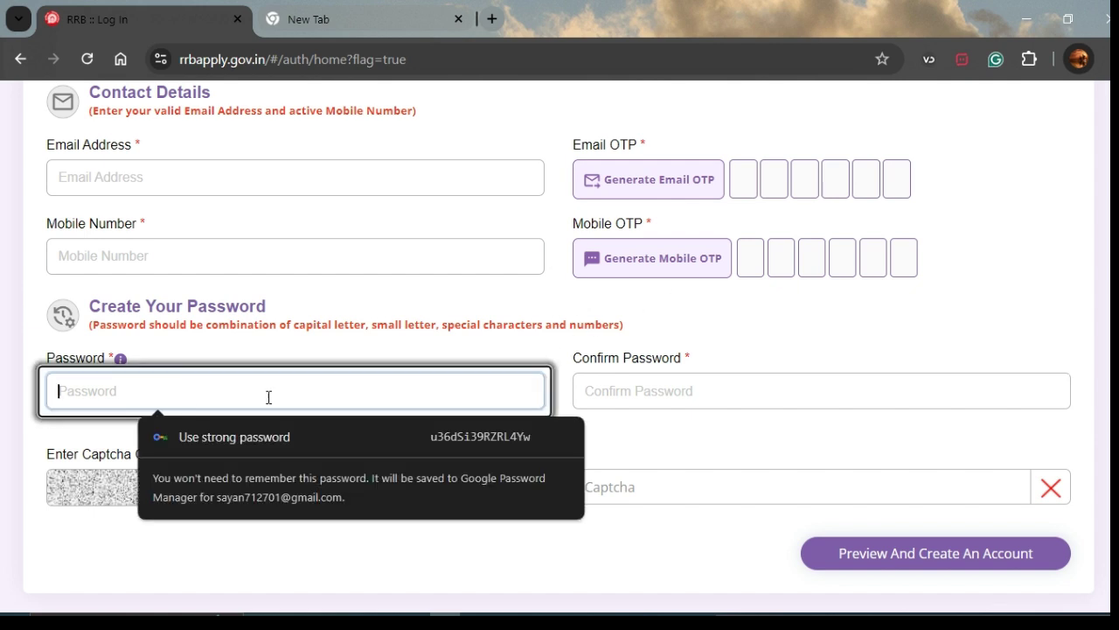
click(26, 449)
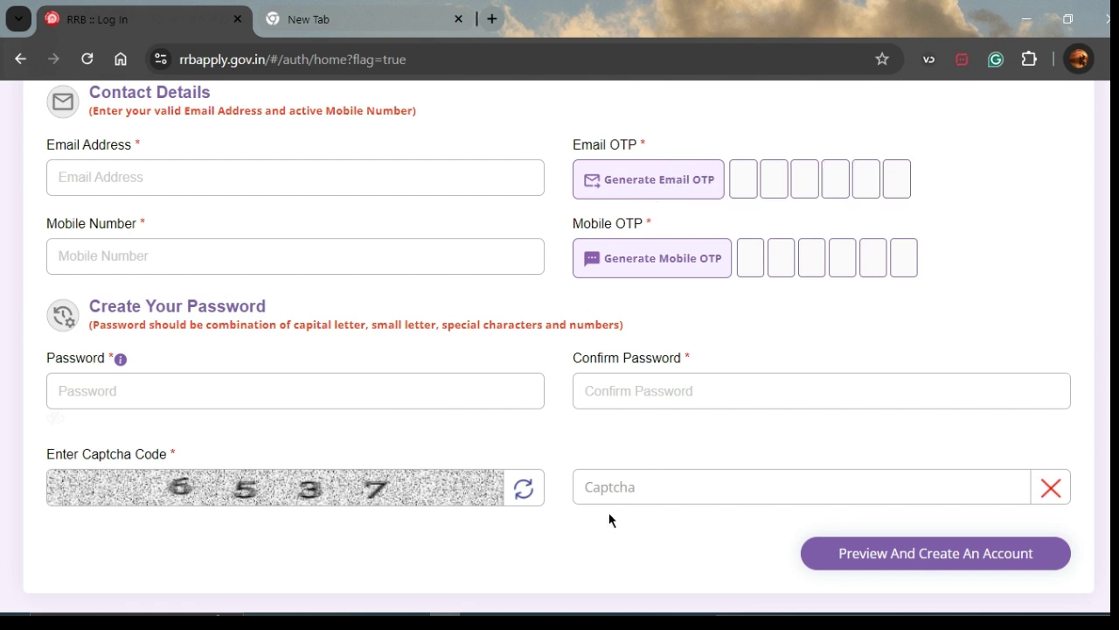
- Preview the details, tick the re-checked box, create the account, and proceed past the warning
click(856, 566)
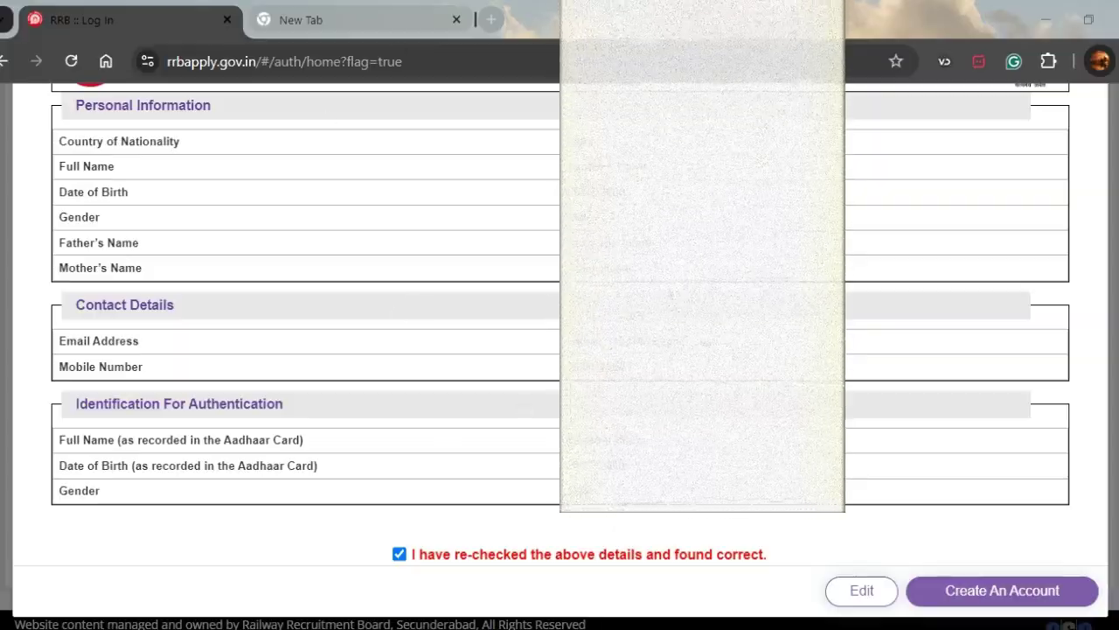
scroll(615, 495, up, 2)
scroll(615, 495, down, 2)
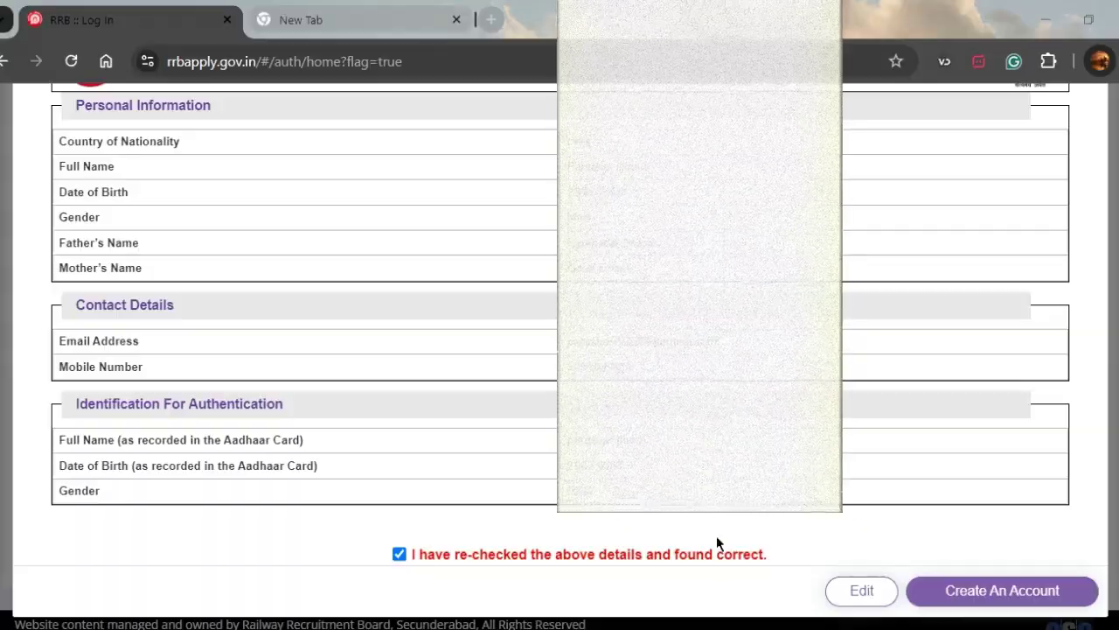
click(399, 554)
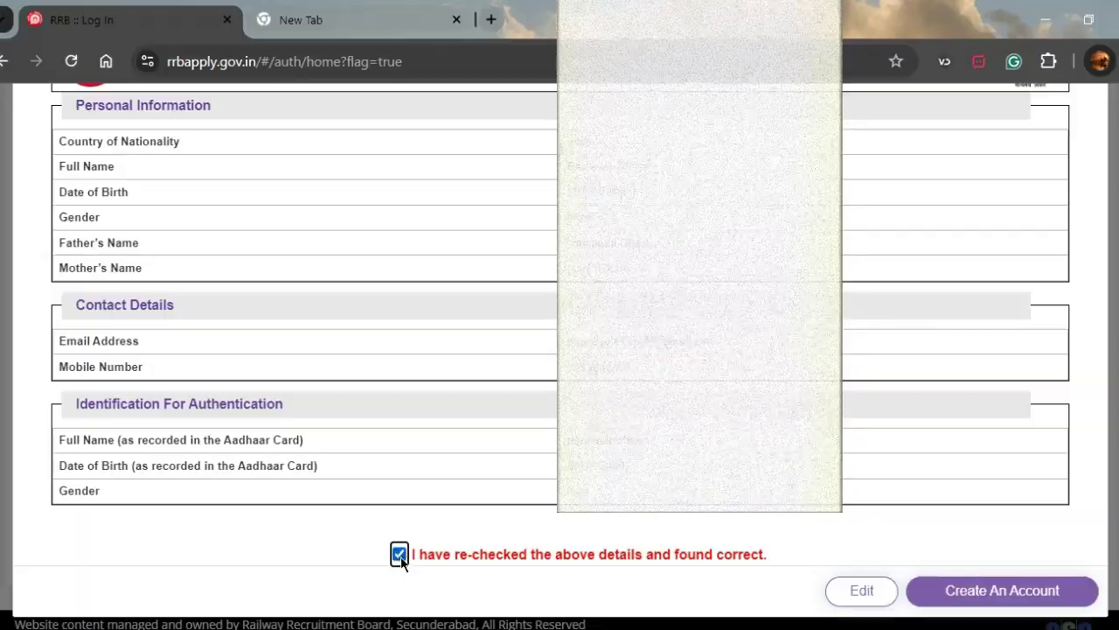
click(974, 596)
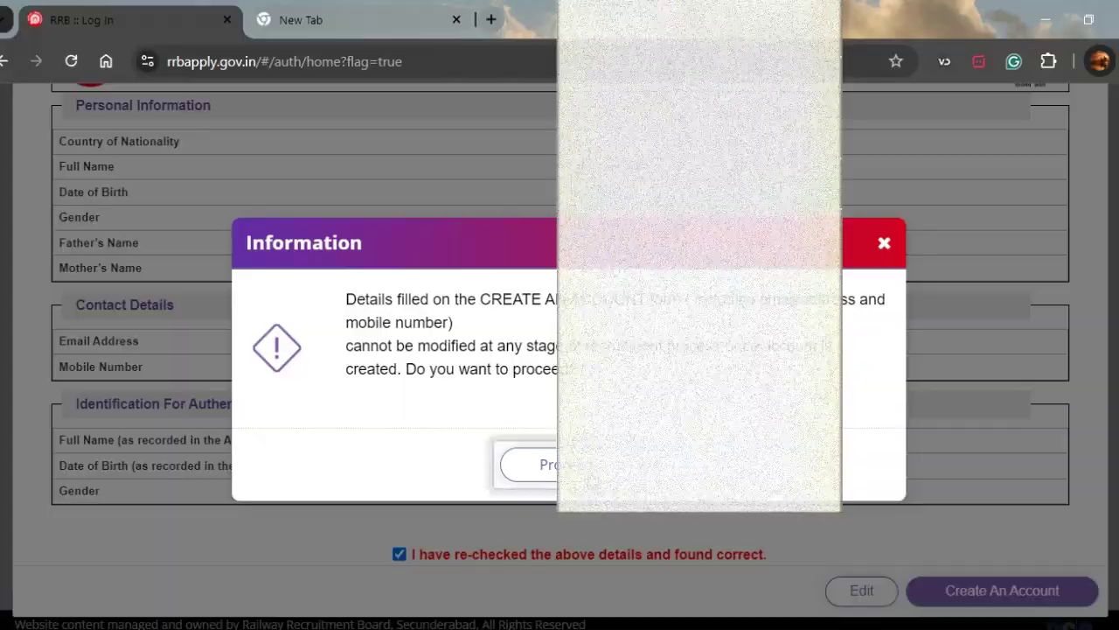
click(577, 465)
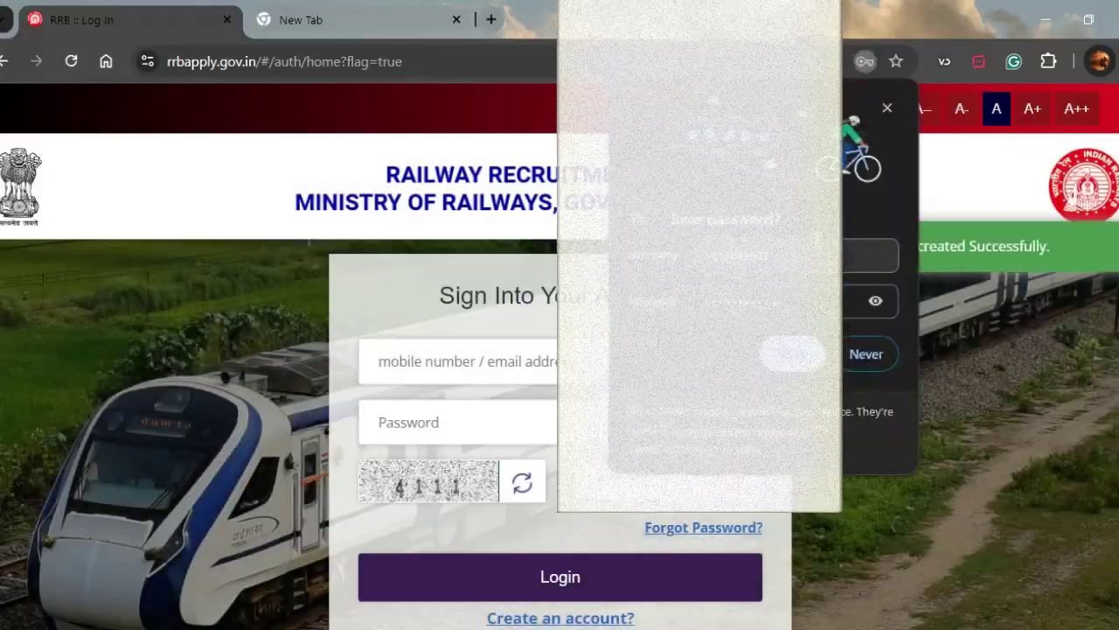
- Dismiss the save-password prompt, enter the captcha code, and log in to the Candidate Dashboard
click(866, 353)
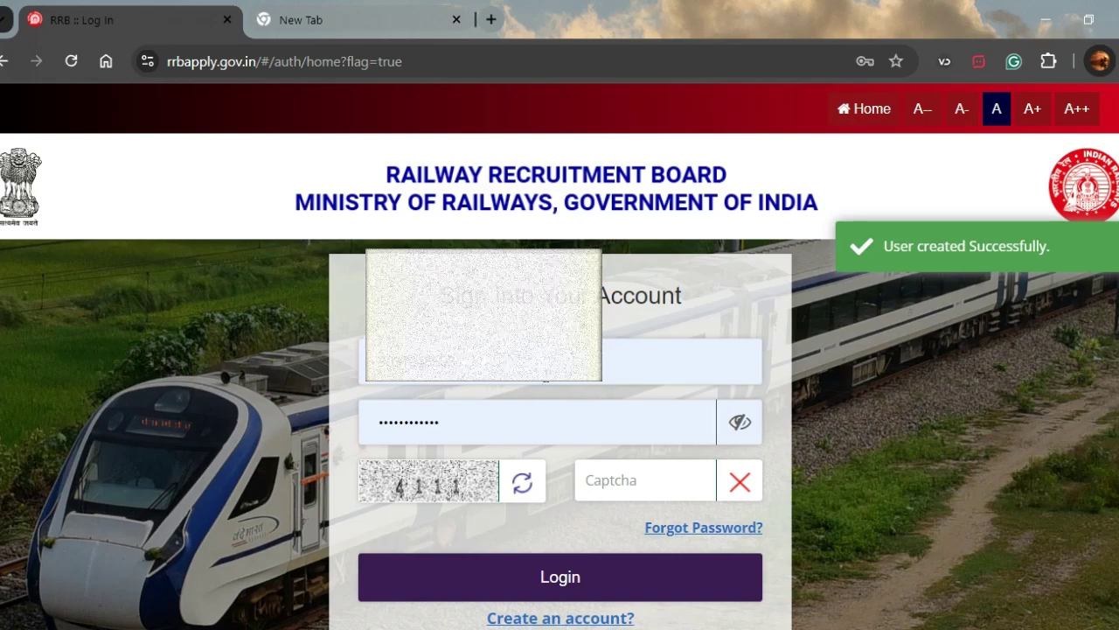
scroll(496, 329, down, 1)
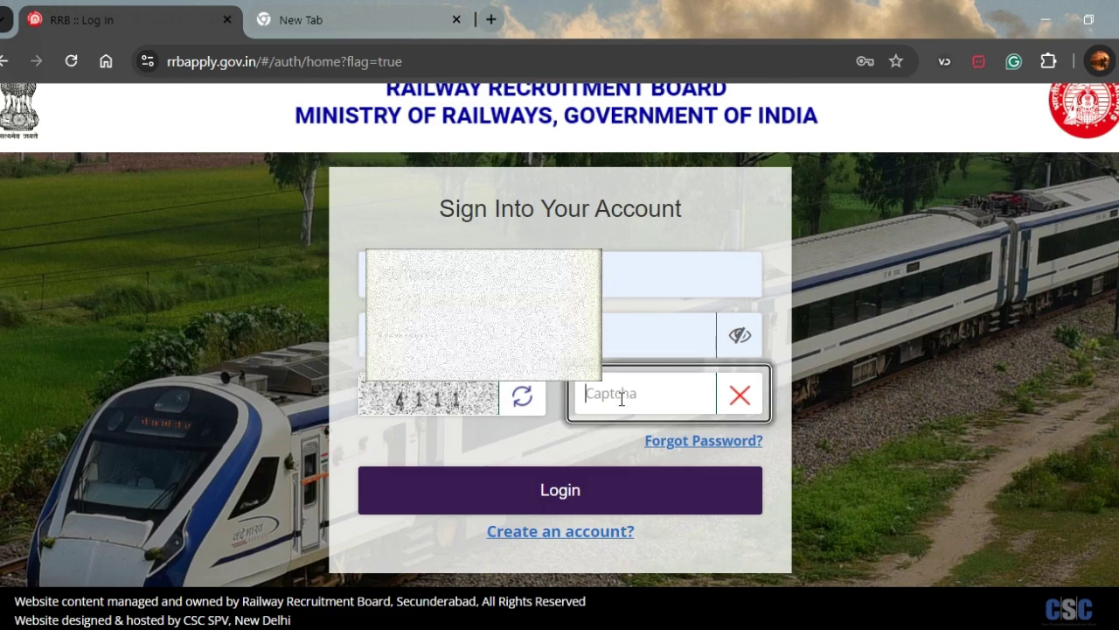
click(622, 398)
text(4111)
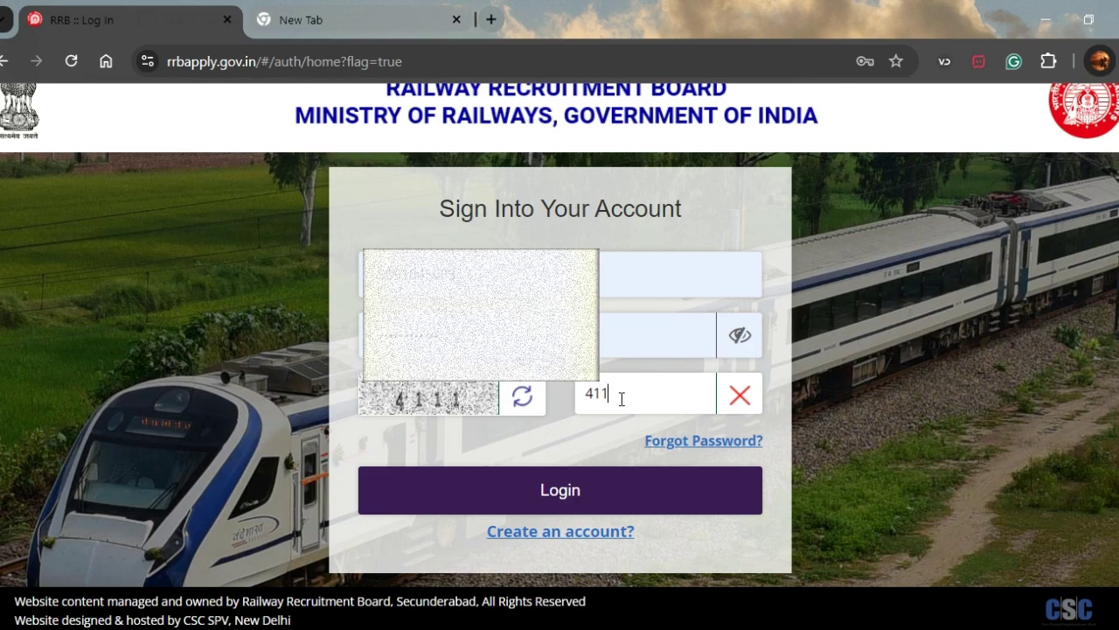
click(577, 491)
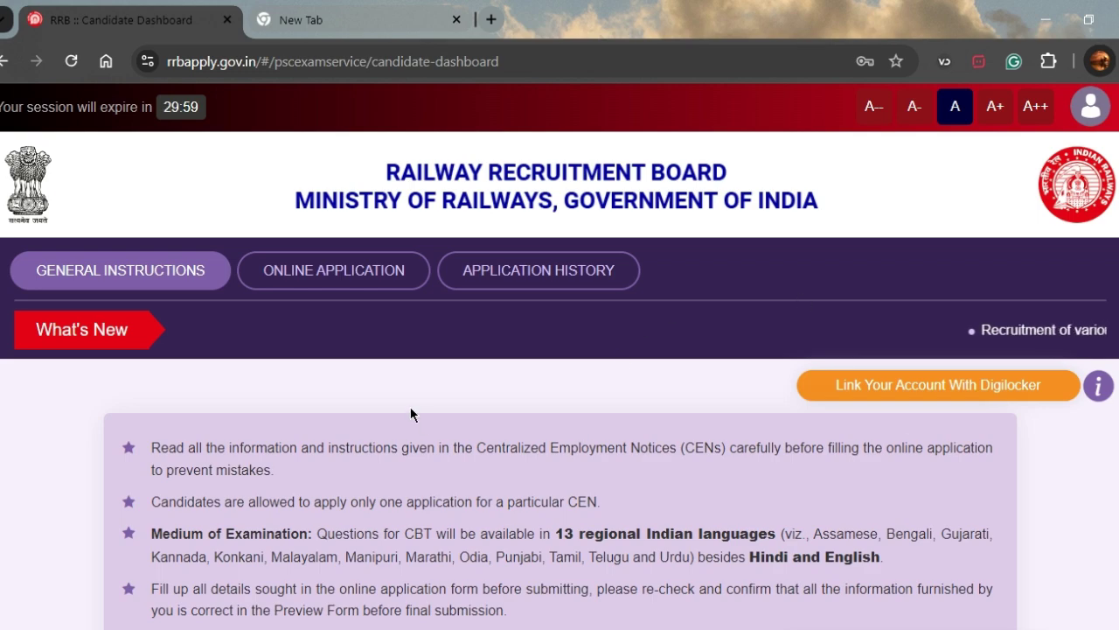
scroll(410, 407, down, 1)
scroll(410, 407, down, 2)
scroll(410, 407, up, 3)
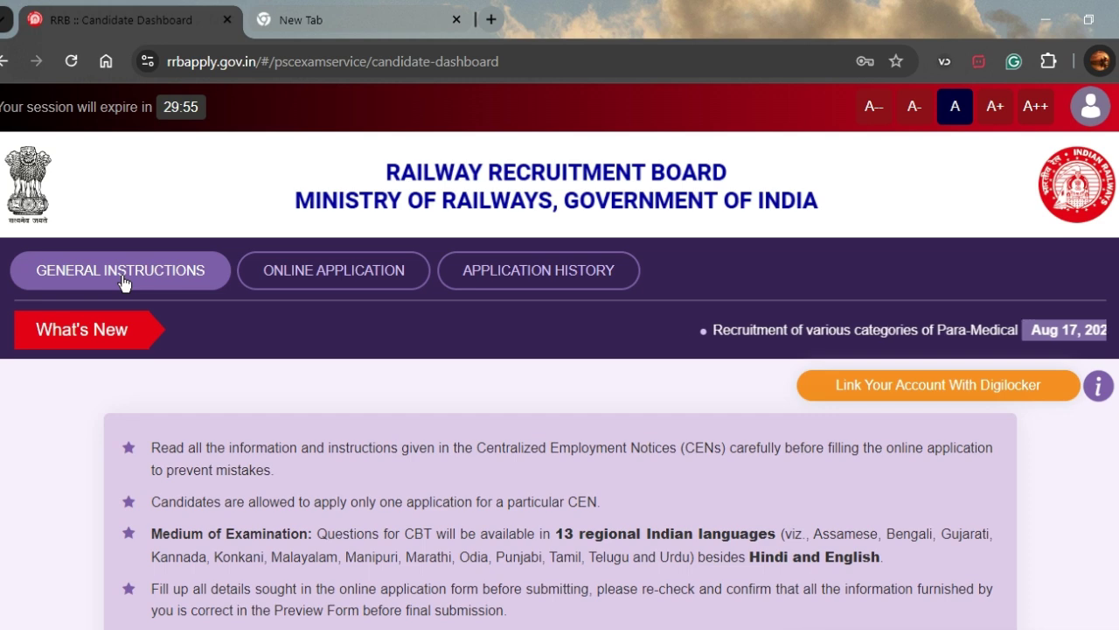
- Browse the CEN 04/2024 and CEN 03/2024 cards under Online Application, then open Application History
click(305, 282)
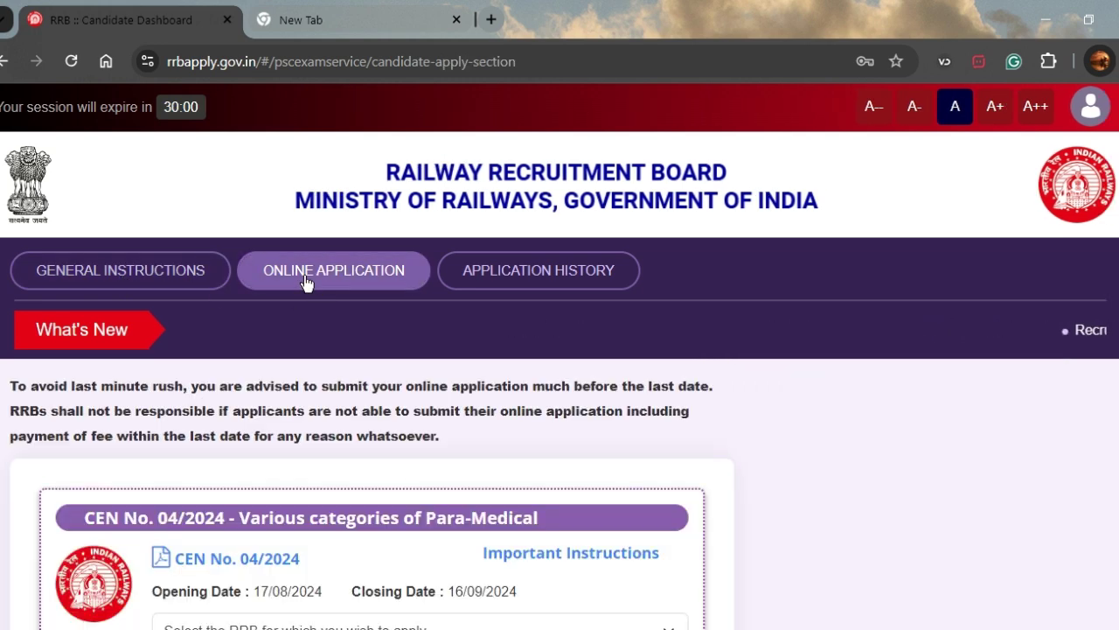
scroll(351, 377, down, 4)
scroll(354, 412, down, 2)
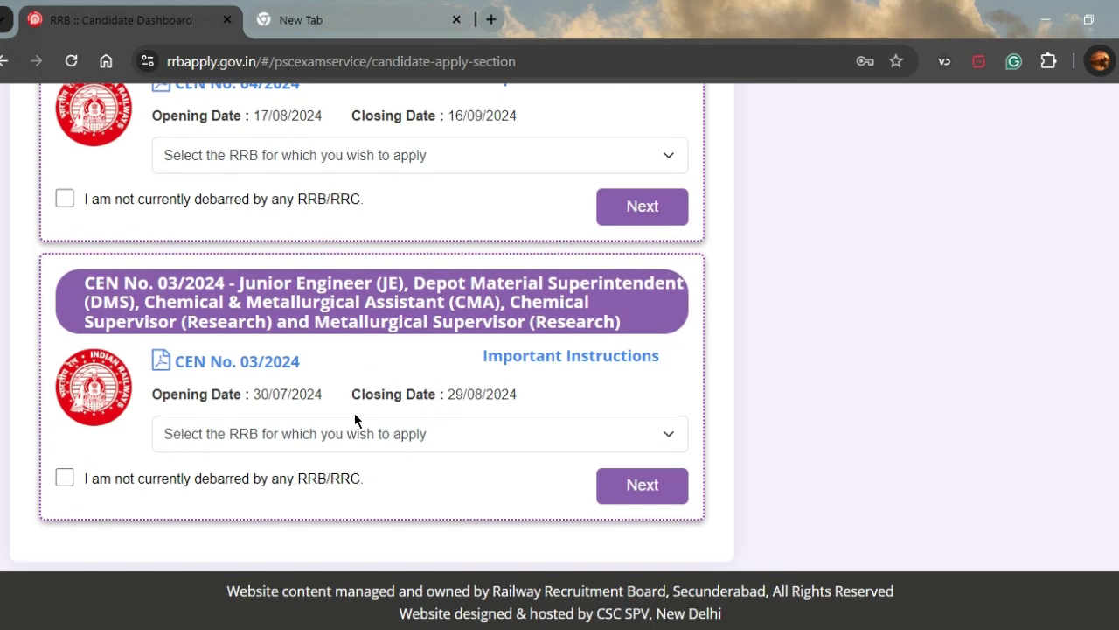
scroll(354, 413, up, 6)
scroll(392, 457, down, 1)
scroll(391, 452, down, 3)
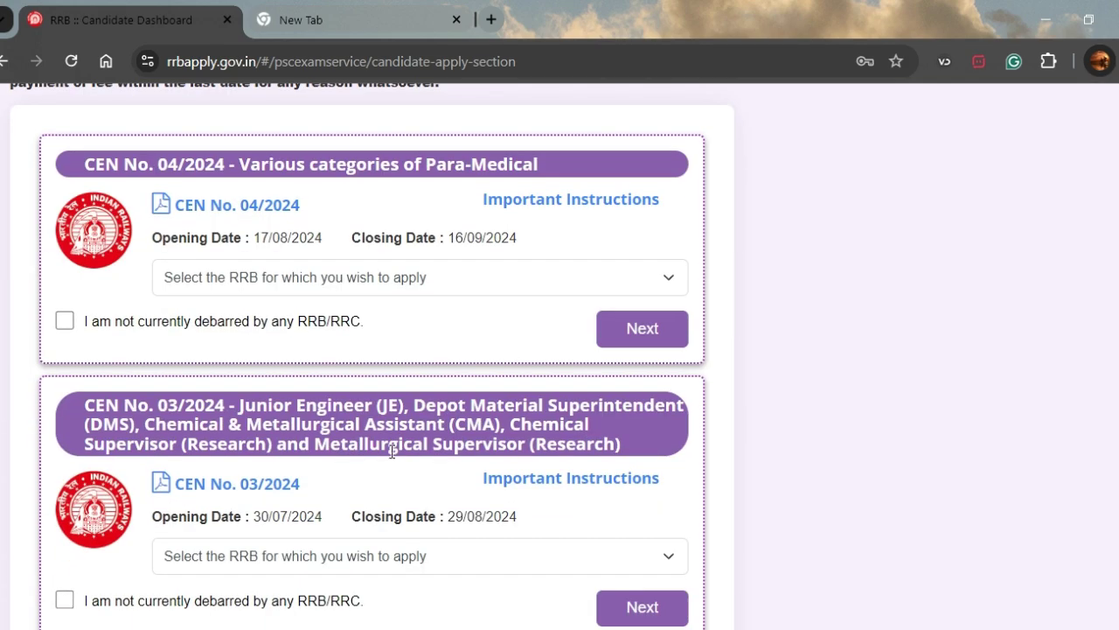
scroll(391, 452, up, 4)
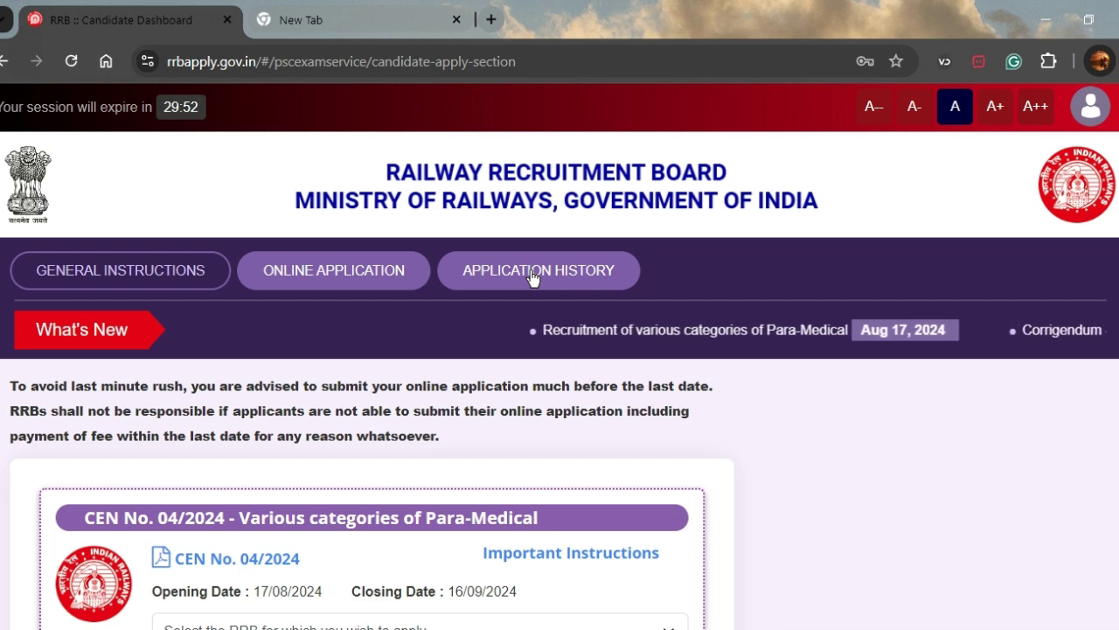
click(535, 276)
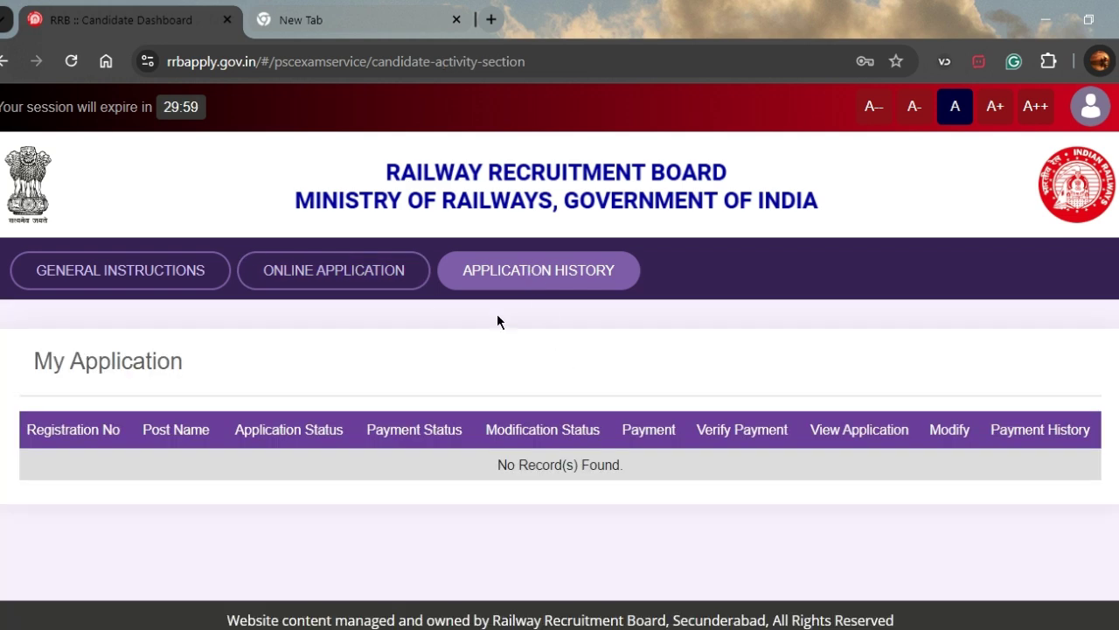
- Go back through General Instructions to Online Application and scroll the CEN 04/2024 and 03/2024 cards
click(318, 265)
click(146, 285)
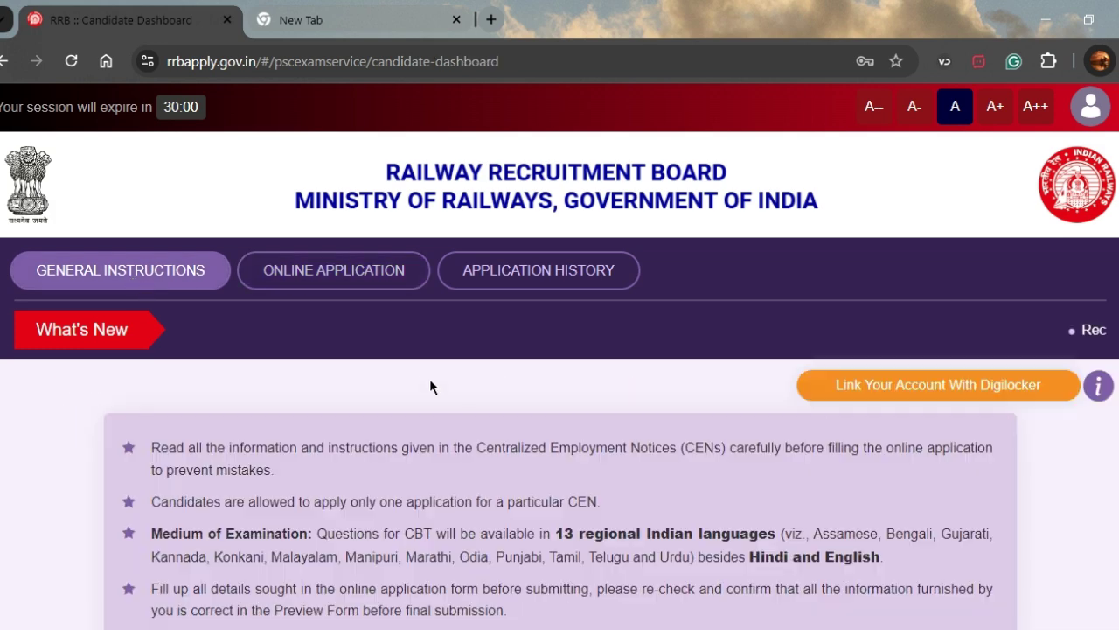
click(385, 271)
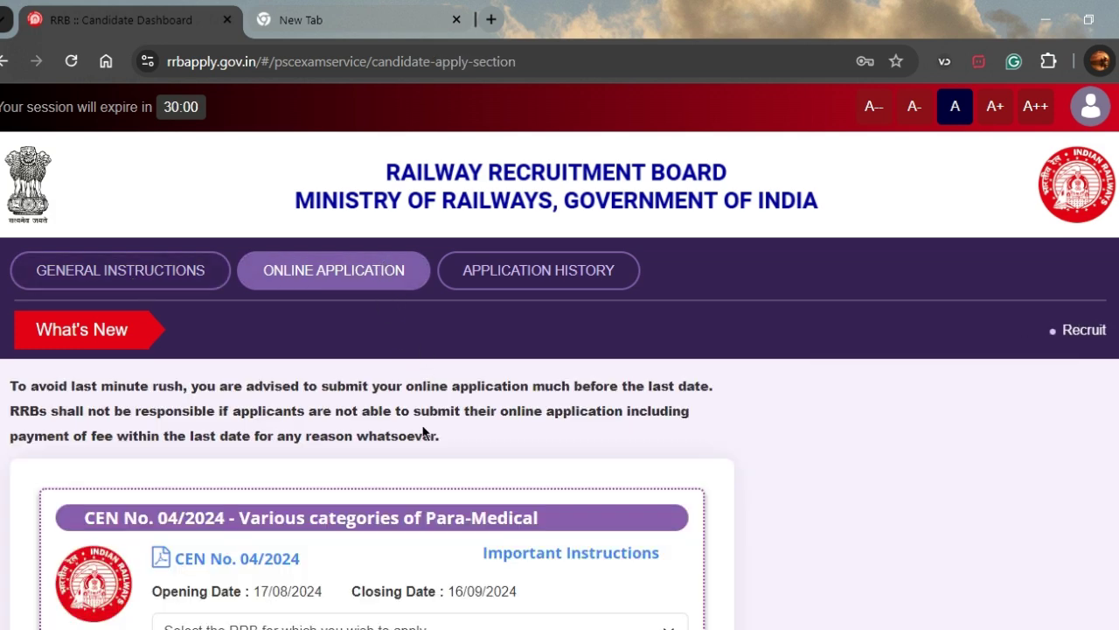
scroll(422, 433, down, 4)
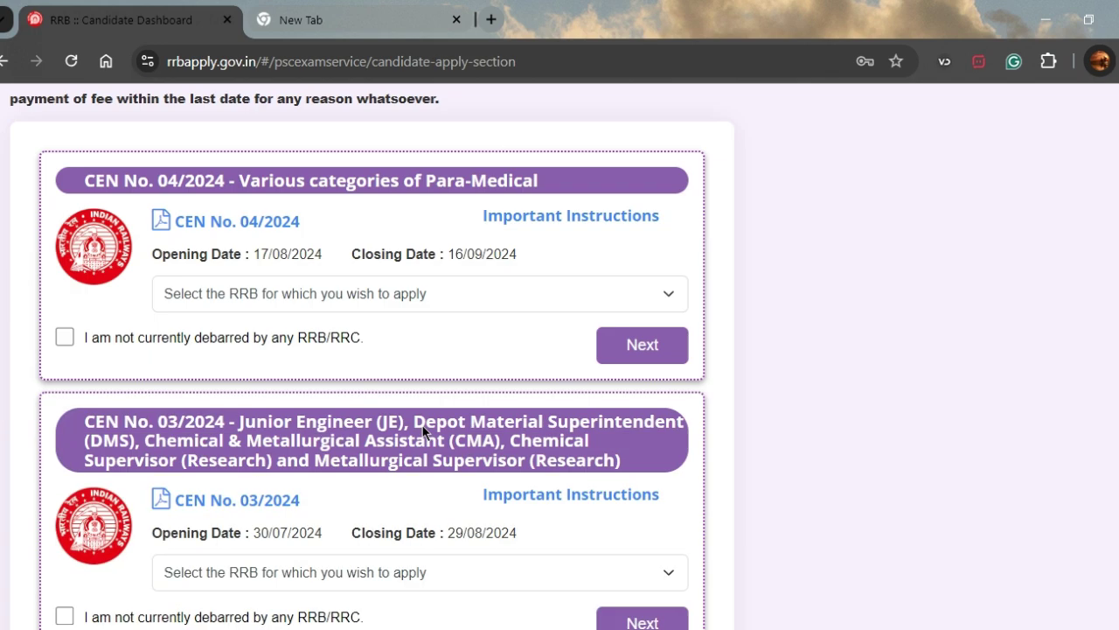
scroll(421, 433, up, 4)
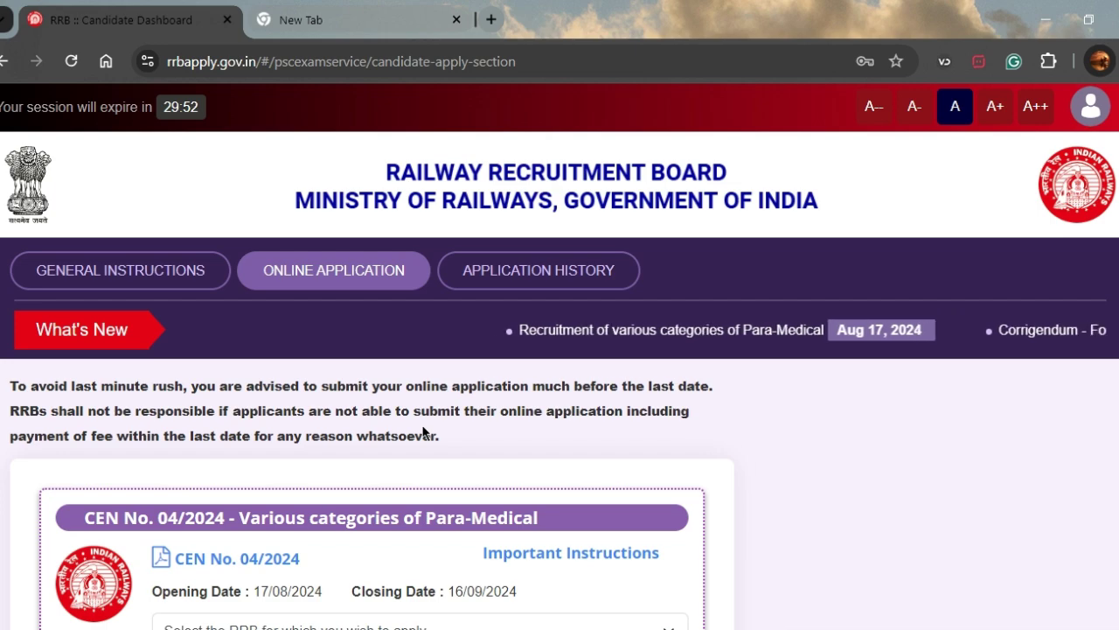
scroll(361, 487, down, 6)
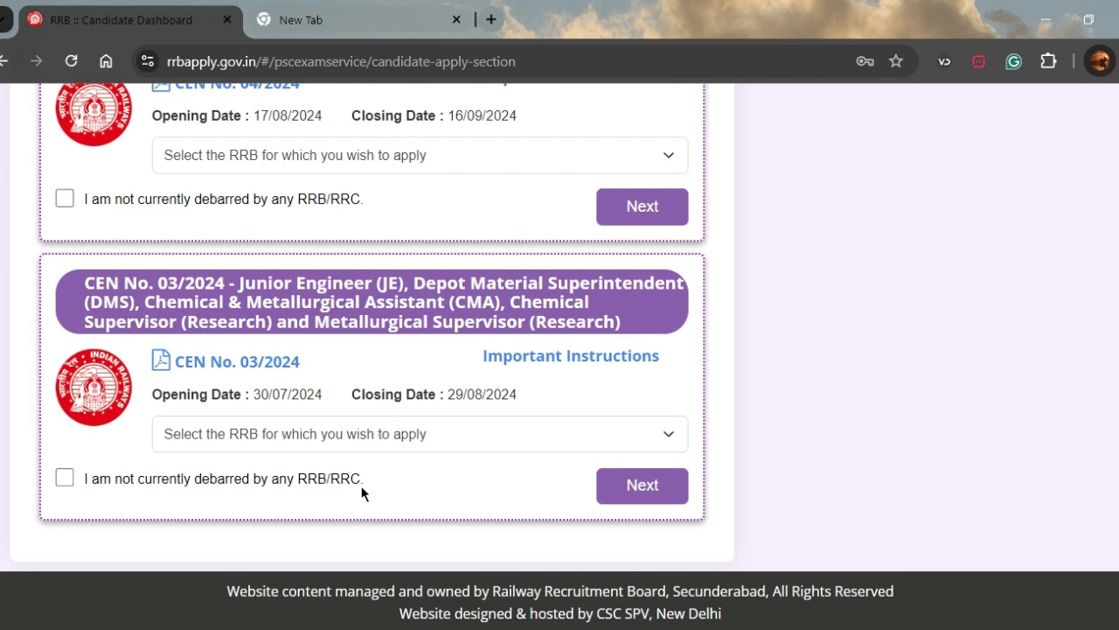
scroll(362, 487, up, 5)
scroll(361, 485, up, 2)
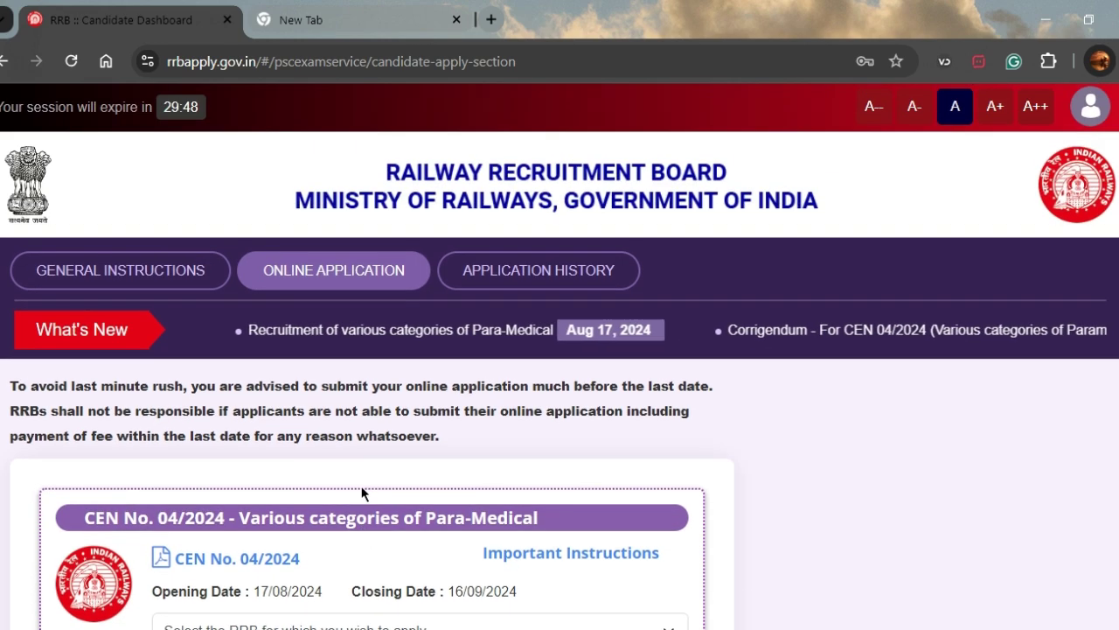